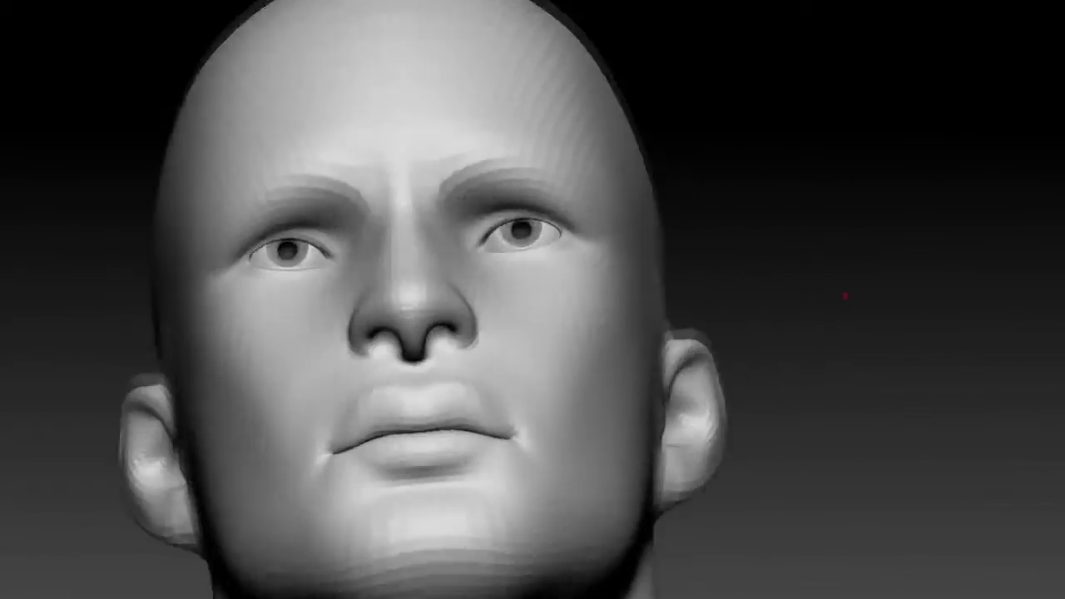
Turn the bald base head to a three-quarter view
mouse_move(846, 295)
left_mouse_down()
mouse_move(654, 307)
mouse_move(523, 348)
left_mouse_up()
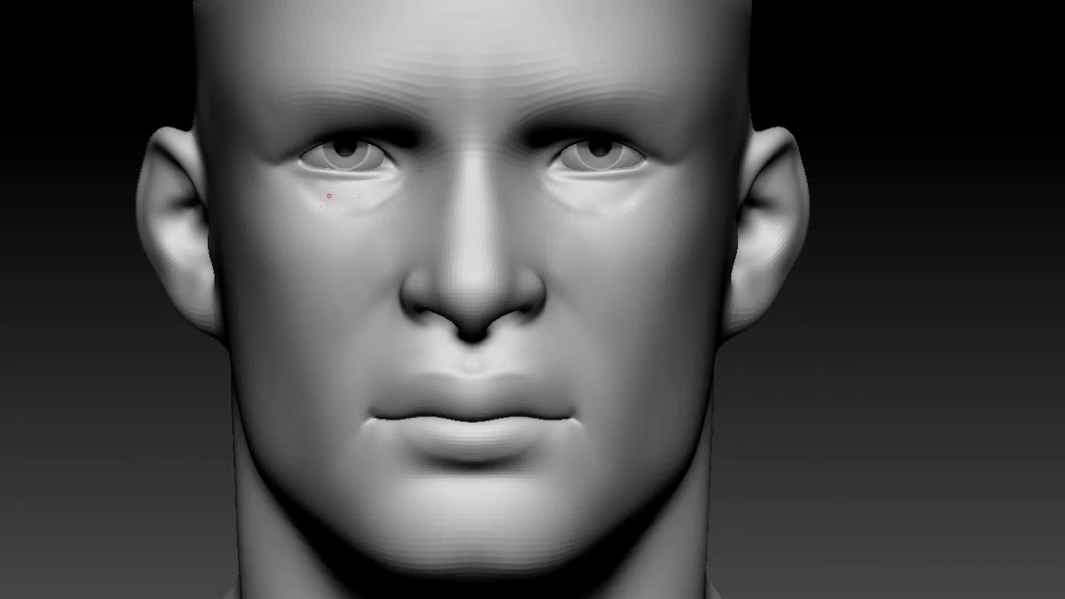
Drop the head to a lower subdivision level with Shift+D
key("shift+d")
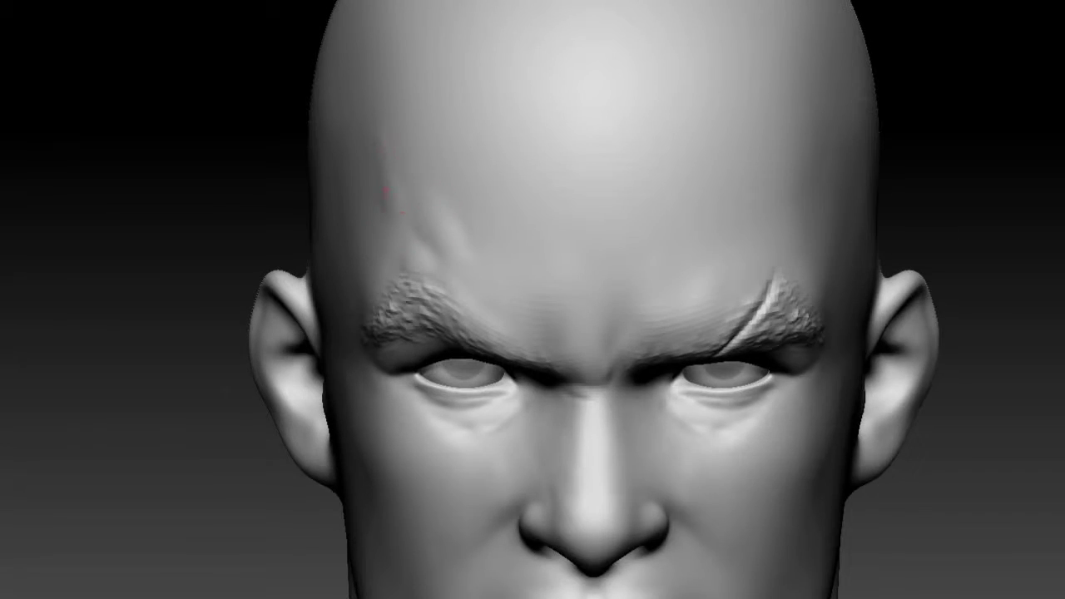
Raise a small frown bump between the brows with two sculpt strokes
mouse_move(520, 287)
left_mouse_down()
mouse_move(554, 258)
mouse_move(549, 275)
left_mouse_up()
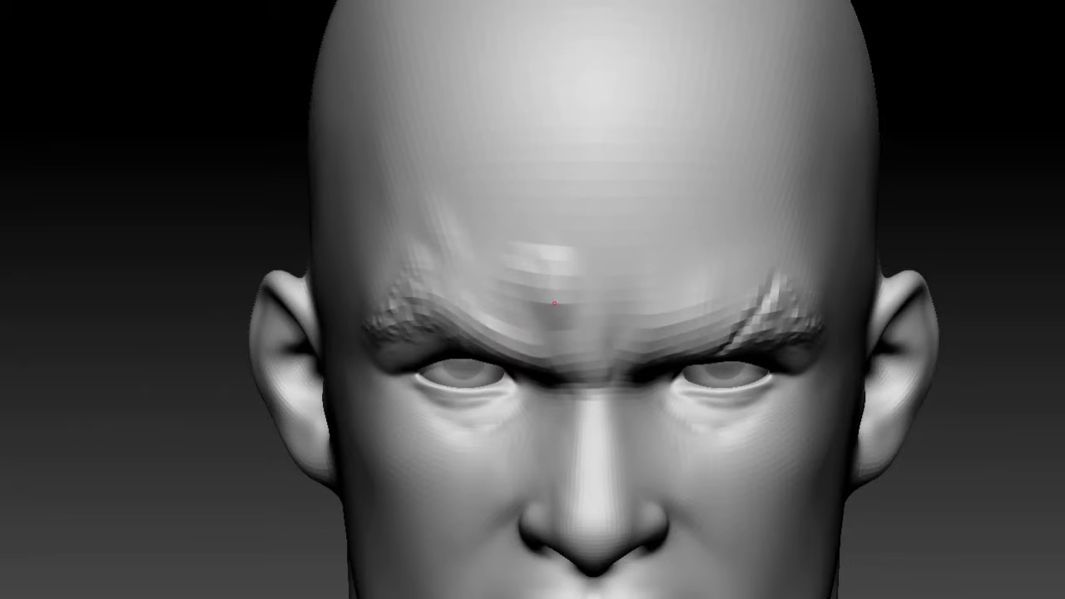
left_click_drag(554, 304, 530, 271)
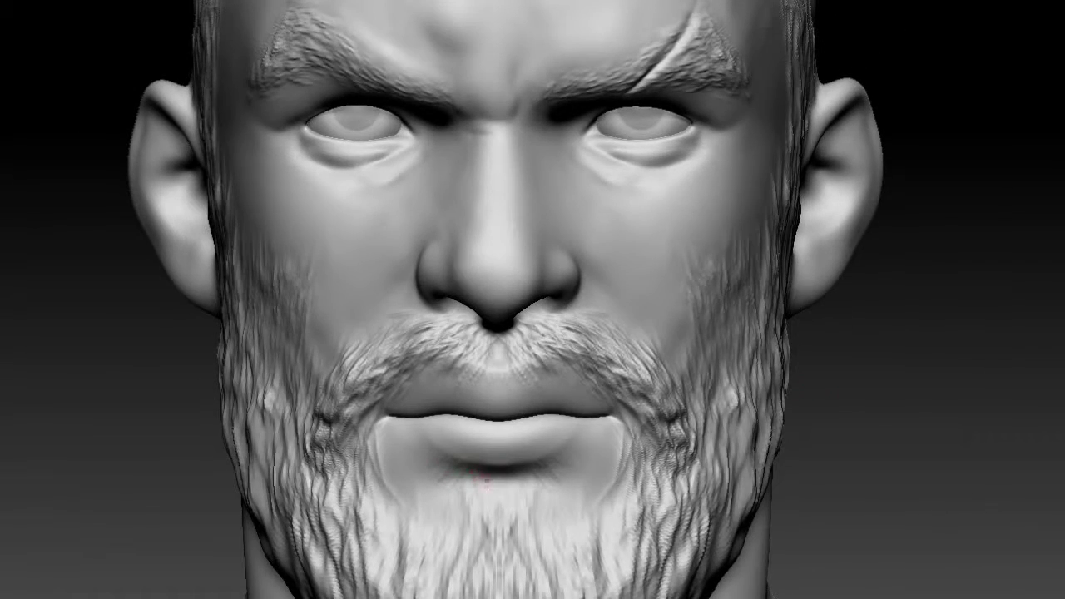
Fill the bare chin patch with hair strands and refine the beard strands on both cheeks
left_click_drag(459, 484, 481, 516)
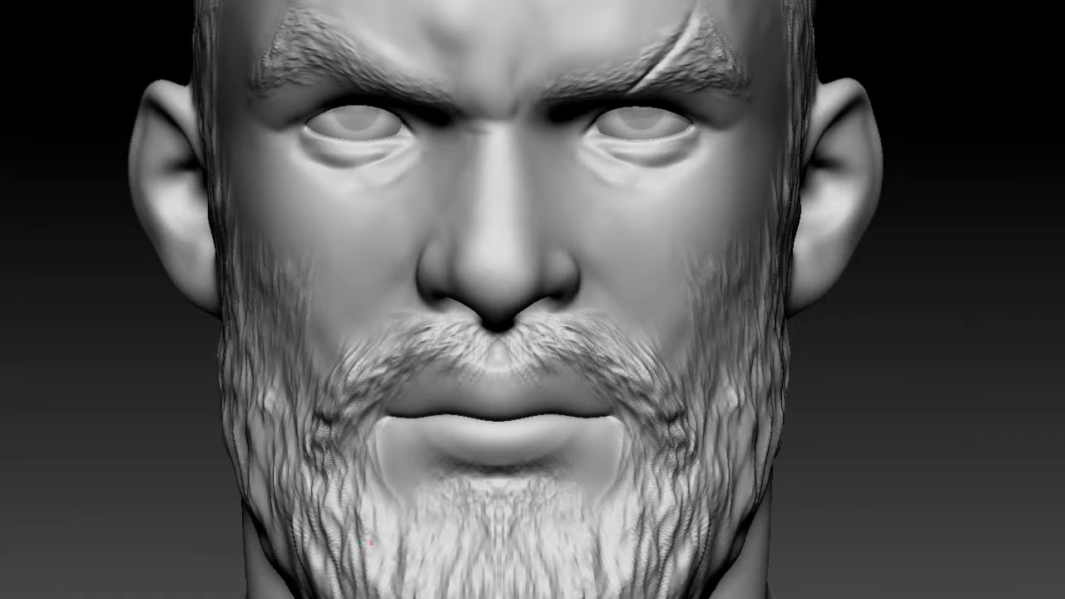
left_click_drag(325, 499, 296, 399)
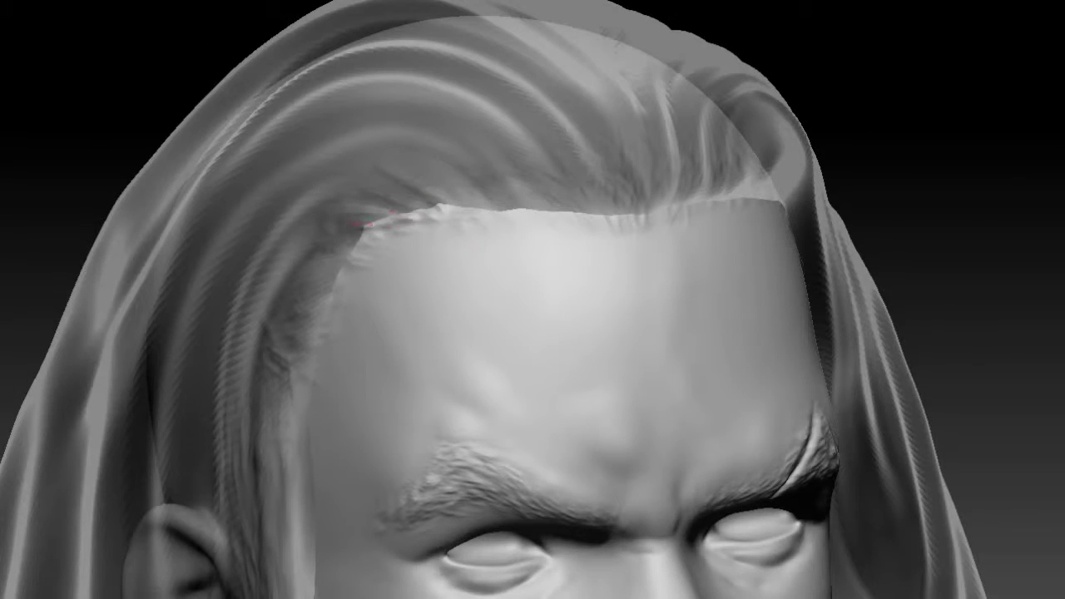
Sculpt ridged hair strands down the left hairline, along the upper hairline and across the crown
mouse_move(360, 223)
left_mouse_down()
mouse_move(390, 232)
mouse_move(290, 184)
left_mouse_up()
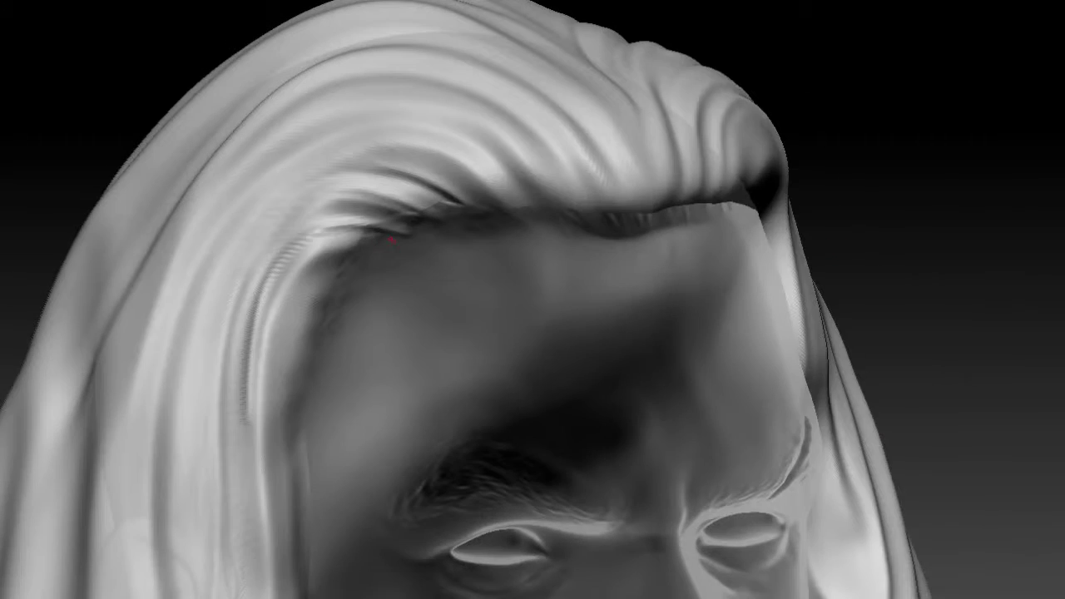
mouse_move(391, 240)
left_mouse_down()
mouse_move(337, 248)
mouse_move(247, 456)
left_mouse_up()
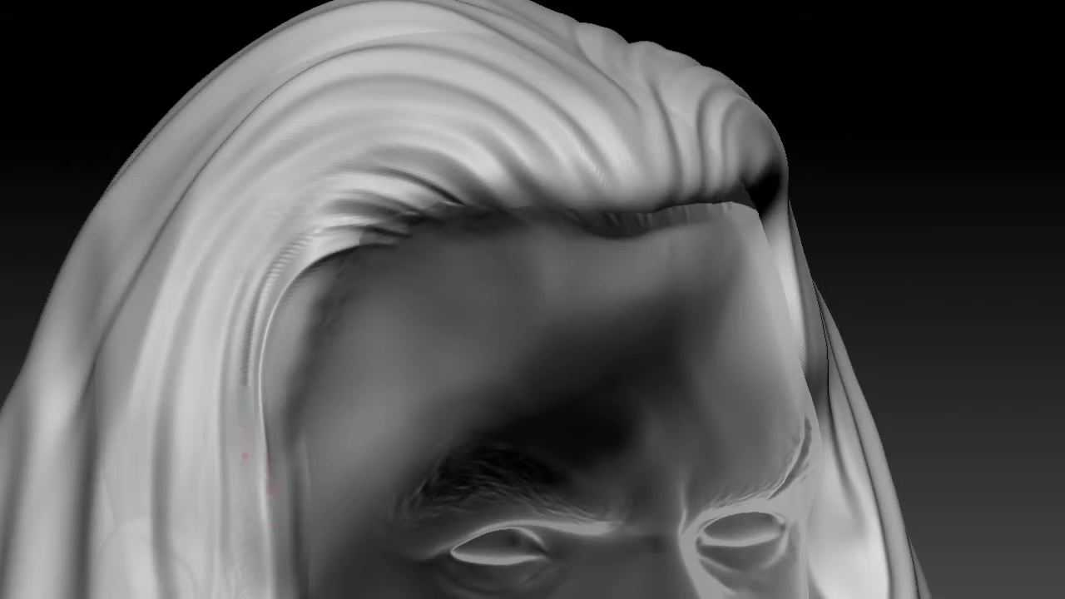
left_click_drag(316, 295, 281, 479)
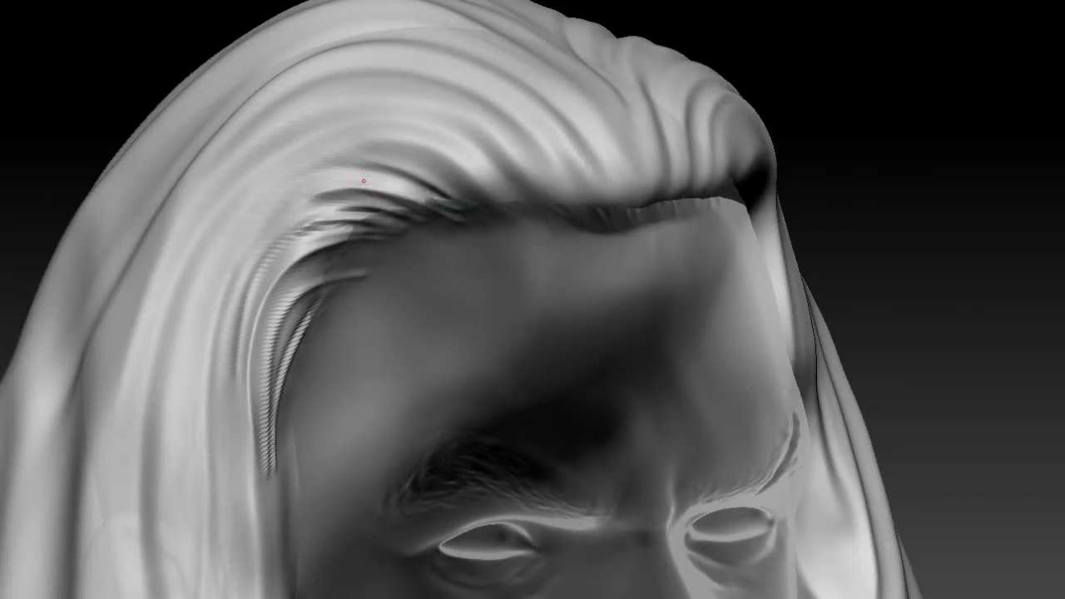
mouse_move(352, 174)
left_mouse_down()
mouse_move(514, 199)
mouse_move(287, 125)
mouse_move(550, 212)
mouse_move(349, 83)
mouse_move(181, 284)
left_mouse_up()
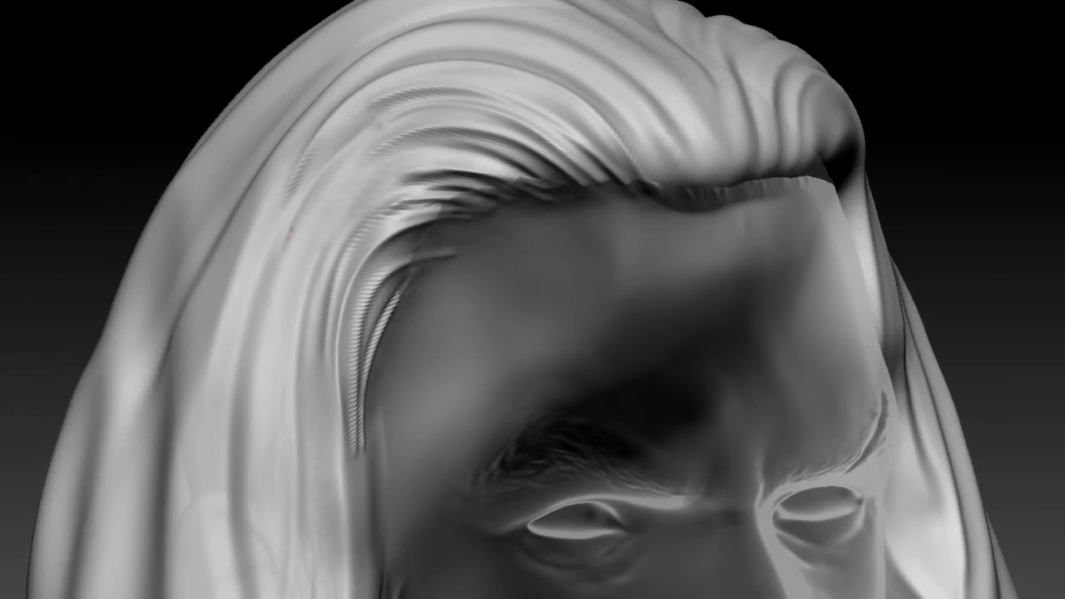
left_click_drag(324, 215, 265, 337)
left_click_drag(303, 274, 287, 524)
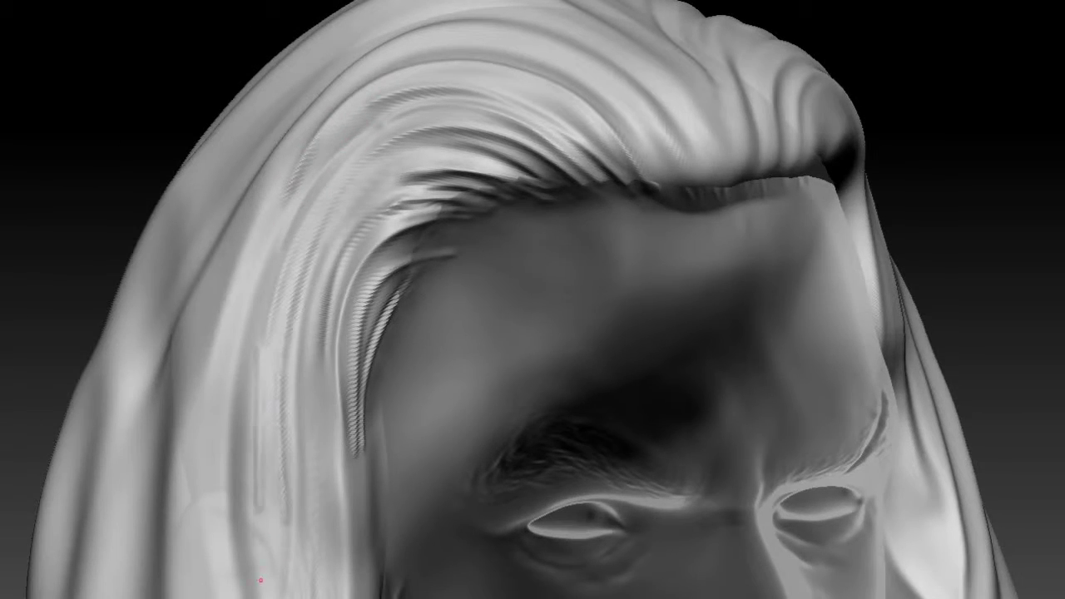
left_click_drag(279, 204, 227, 529)
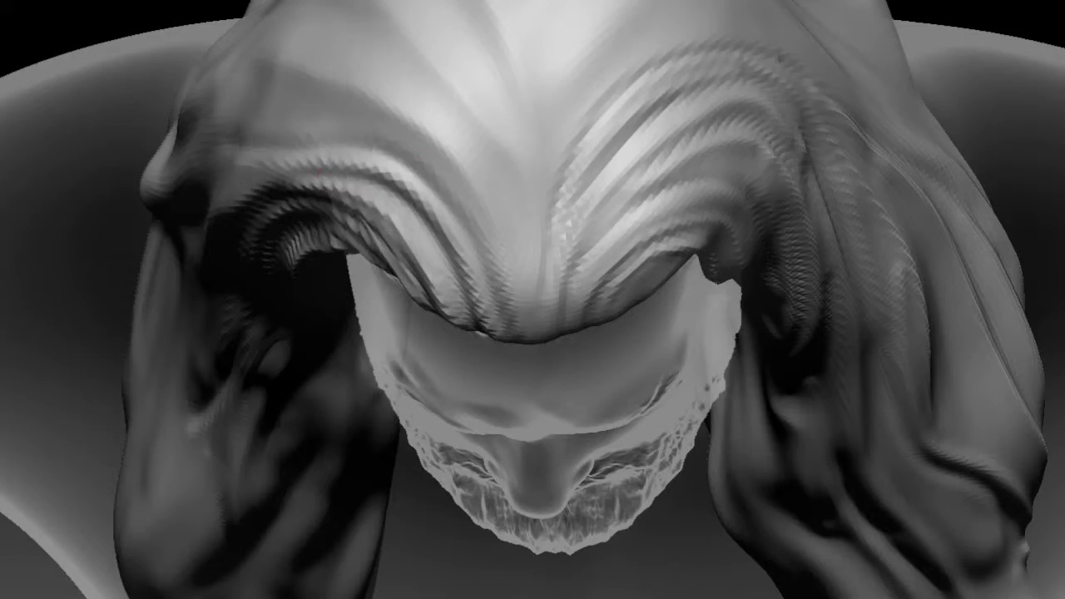
mouse_move(491, 67)
left_mouse_down()
mouse_move(408, 171)
mouse_move(466, 291)
left_mouse_up()
mouse_move(508, 224)
left_mouse_down()
mouse_move(386, 81)
mouse_move(488, 204)
mouse_move(374, 50)
left_mouse_up()
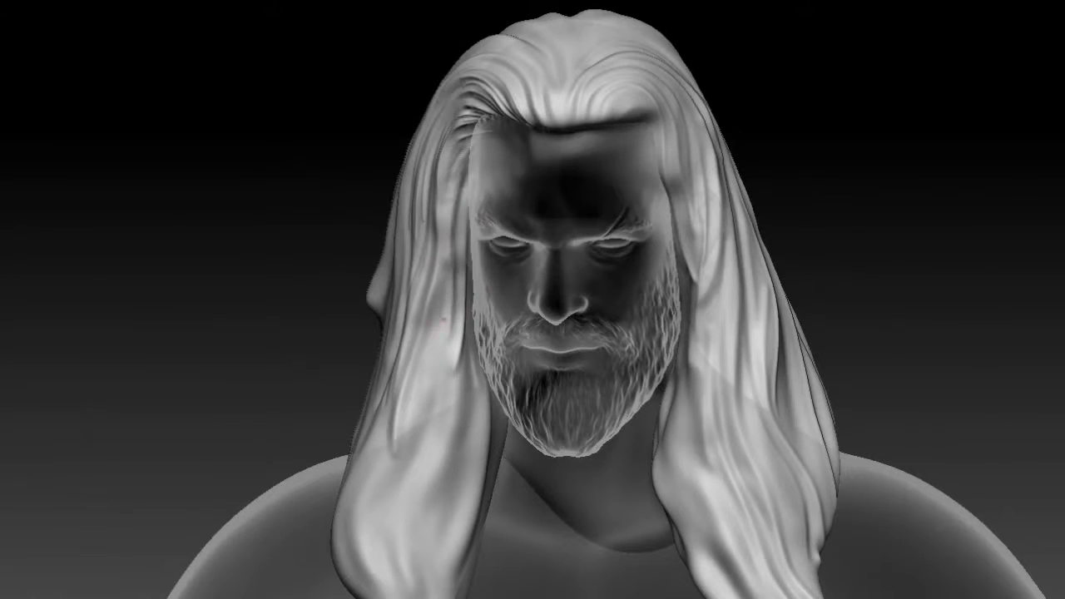
Carve and repeatedly deepen a groove down the long hair strand on the left
left_click_drag(402, 446, 421, 583)
left_click_drag(449, 379, 435, 552)
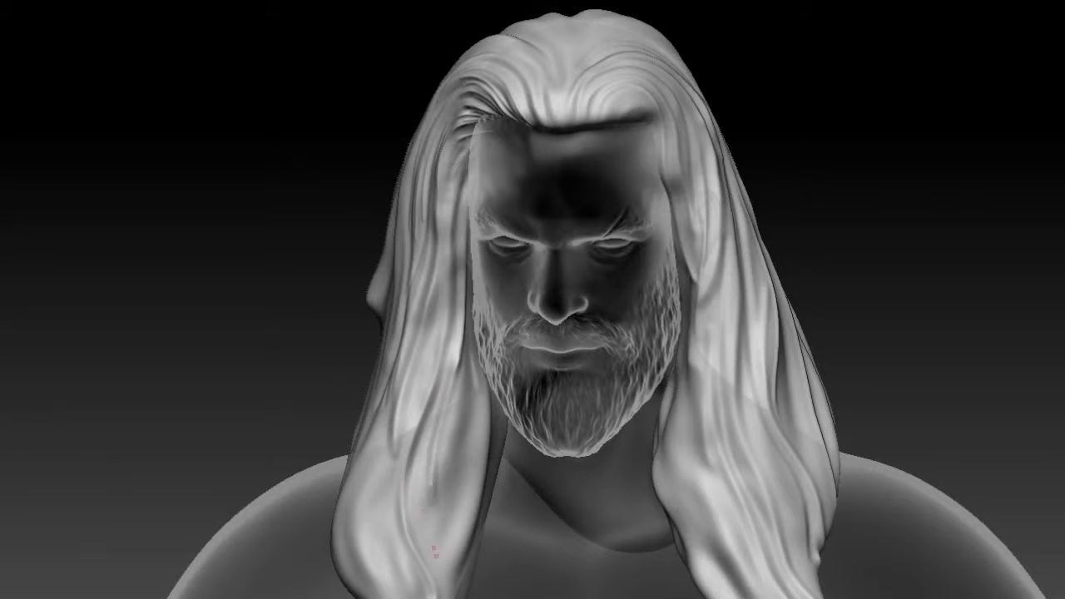
left_click_drag(438, 385, 431, 581)
left_click_drag(440, 282, 390, 587)
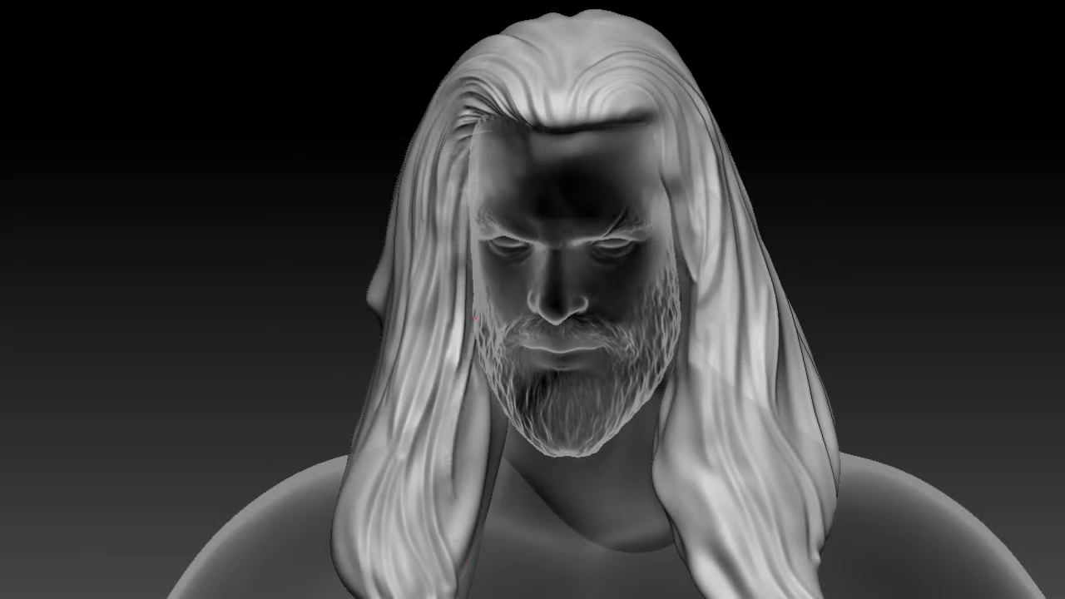
left_click_drag(295, 309, 250, 324)
mouse_move(463, 536)
left_mouse_down()
mouse_move(456, 122)
mouse_move(417, 587)
left_mouse_up()
left_click_drag(449, 337, 417, 595)
mouse_move(274, 591)
left_mouse_down()
mouse_move(382, 265)
mouse_move(461, 106)
left_mouse_up()
In profile view, build up a raised ridge along the hair fold by the shoulder
left_click_drag(707, 99, 583, 108)
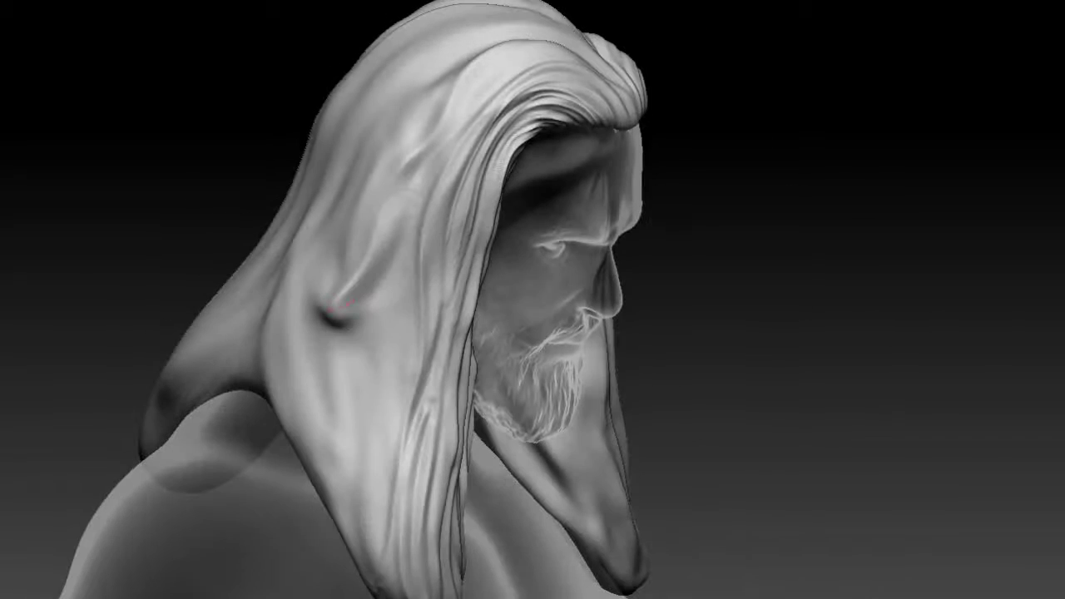
mouse_move(423, 175)
left_mouse_down()
mouse_move(336, 271)
mouse_move(375, 224)
mouse_move(441, 100)
left_mouse_up()
mouse_move(549, 117)
left_mouse_down()
mouse_move(756, 123)
mouse_move(500, 249)
left_mouse_up()
mouse_move(321, 324)
left_mouse_down()
mouse_move(355, 93)
mouse_move(342, 158)
left_mouse_up()
left_click_drag(308, 308, 366, 80)
left_click_drag(320, 287, 350, 75)
left_click_drag(295, 181, 307, 332)
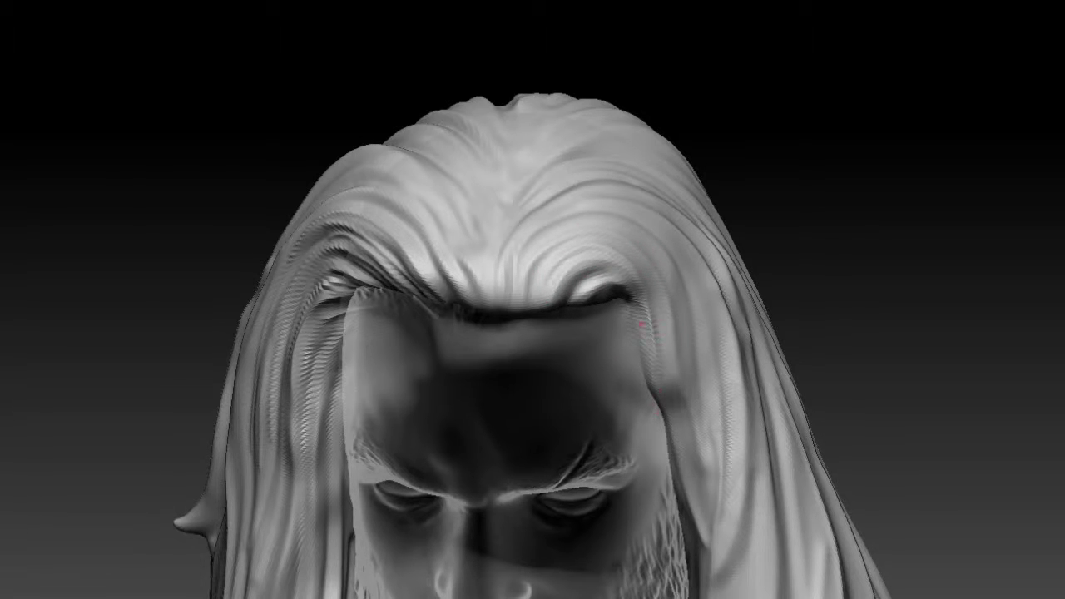
Carve an extra groove down a hair strand beside the face
left_click_drag(734, 160, 614, 228)
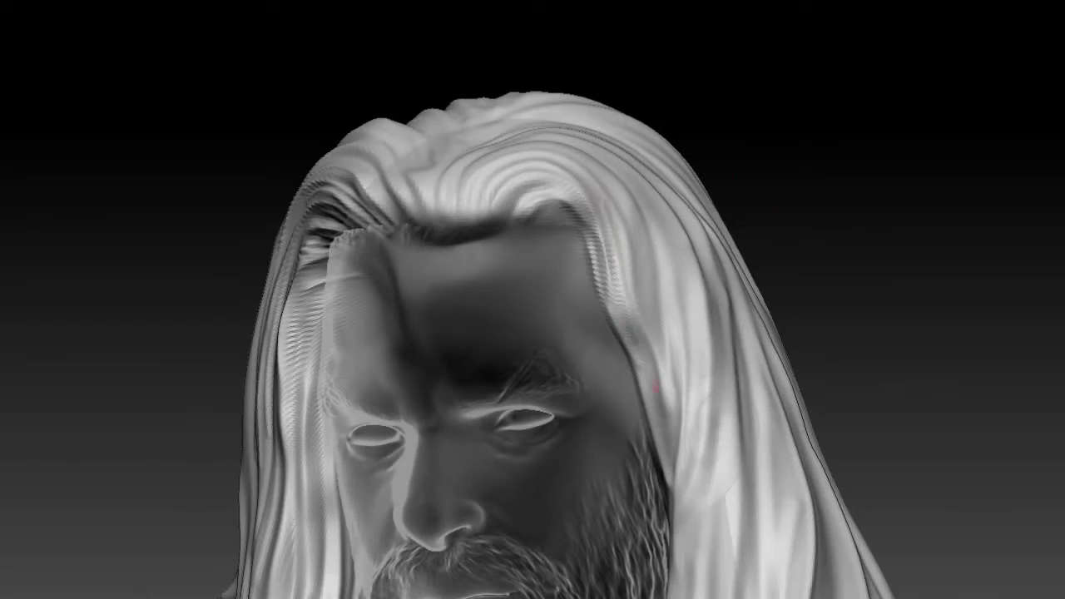
left_click_drag(632, 343, 633, 129)
left_click_drag(660, 241, 643, 571)
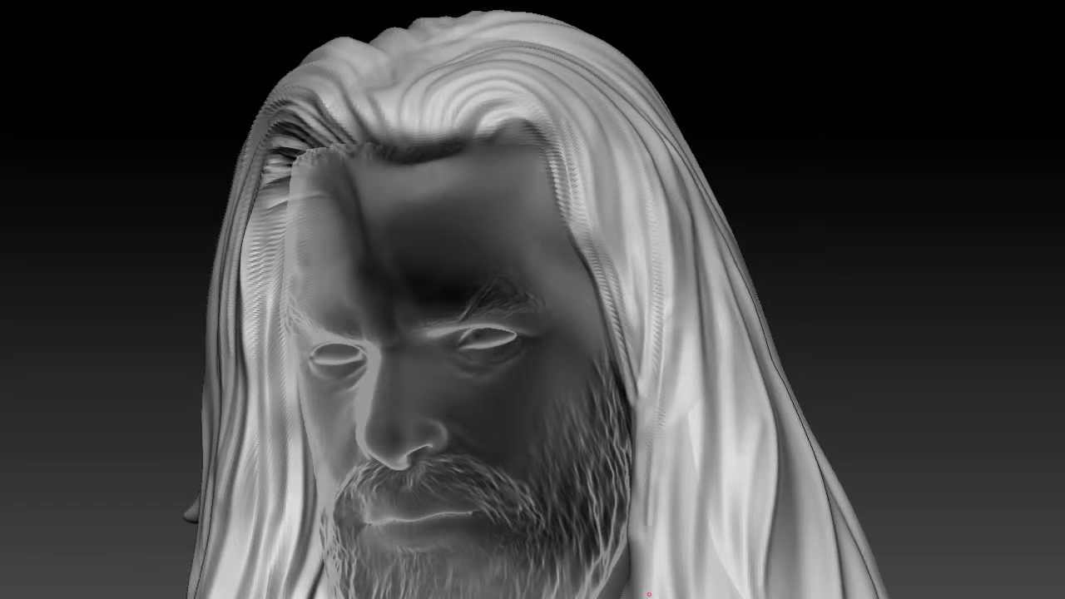
Orbit the bust to inspect it from above, below, the shoulder side and the front
left_click_drag(774, 162, 628, 203)
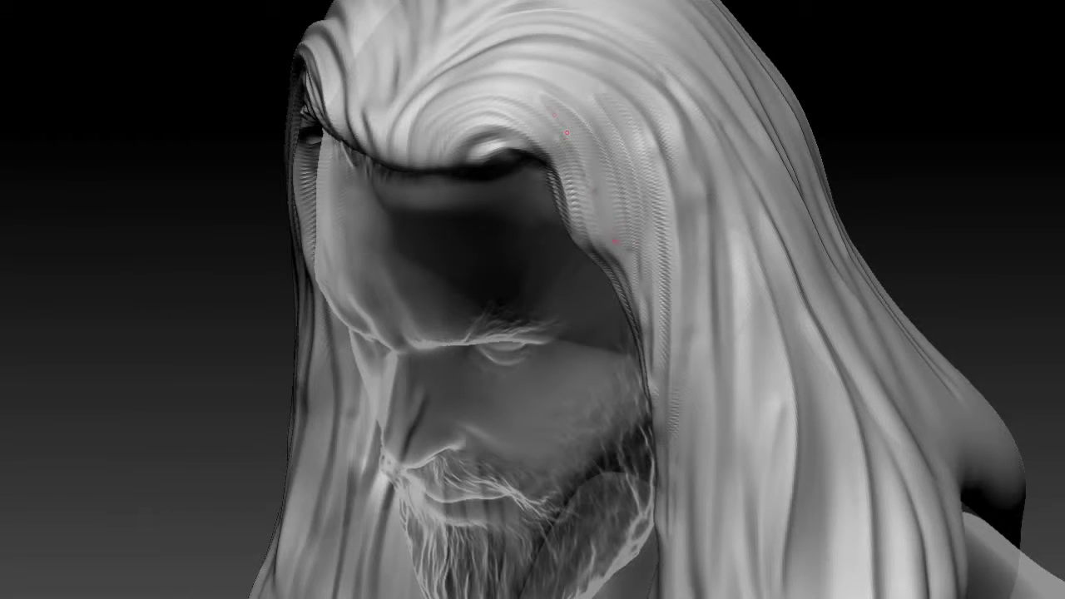
left_click_drag(536, 91, 433, 163)
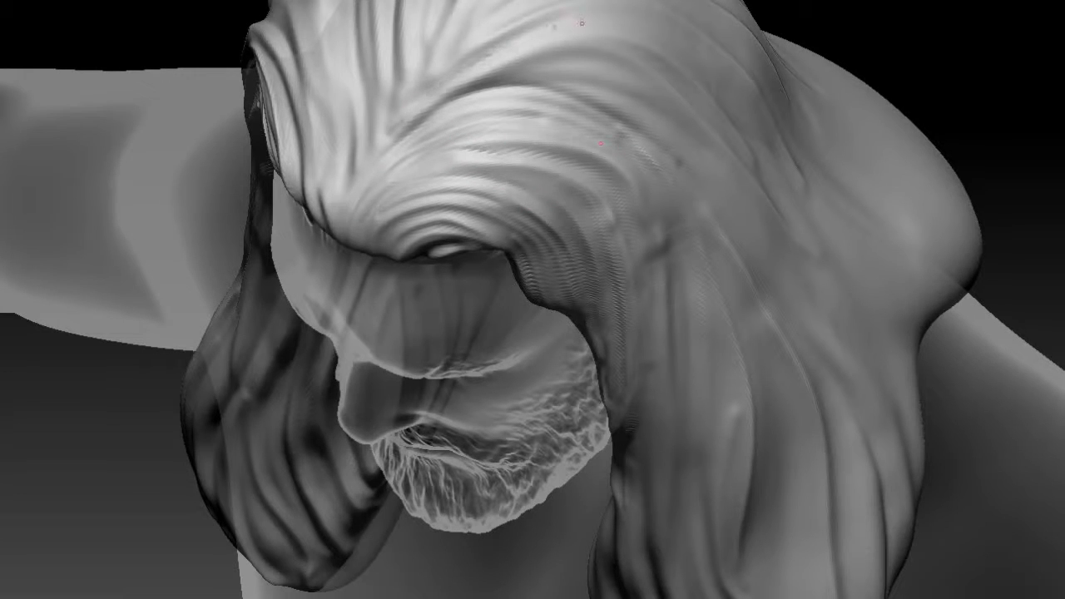
left_click_drag(582, 23, 420, 4)
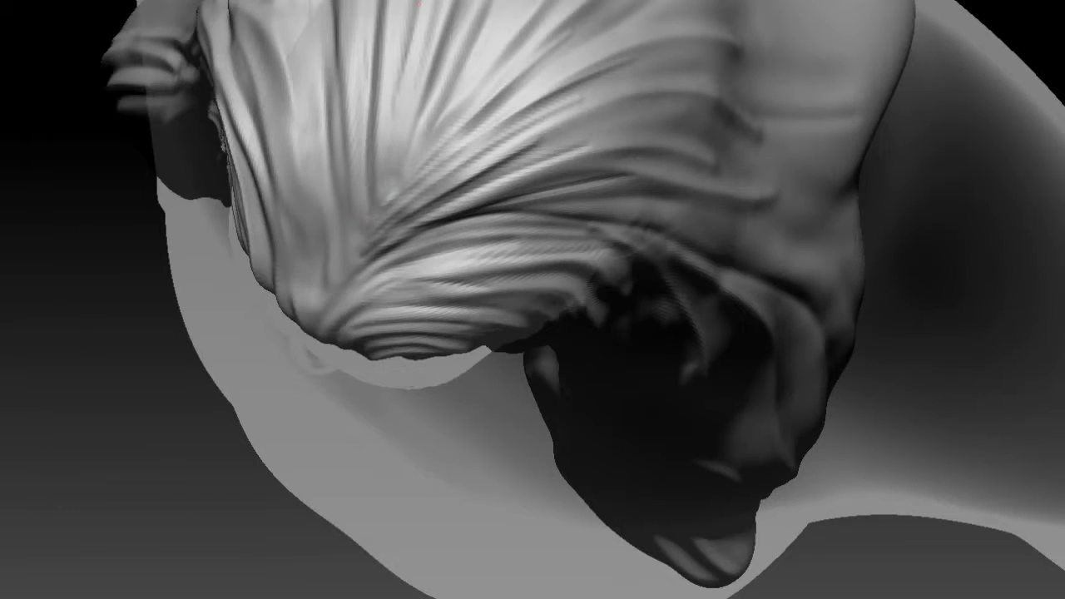
left_click_drag(290, 24, 371, 170)
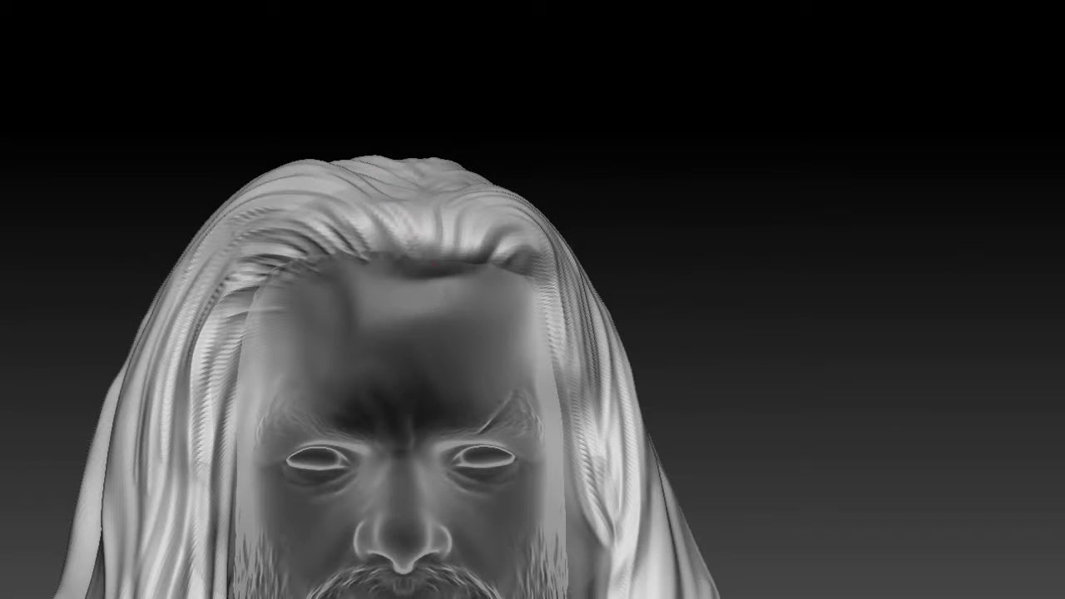
left_click_drag(526, 176, 595, 218)
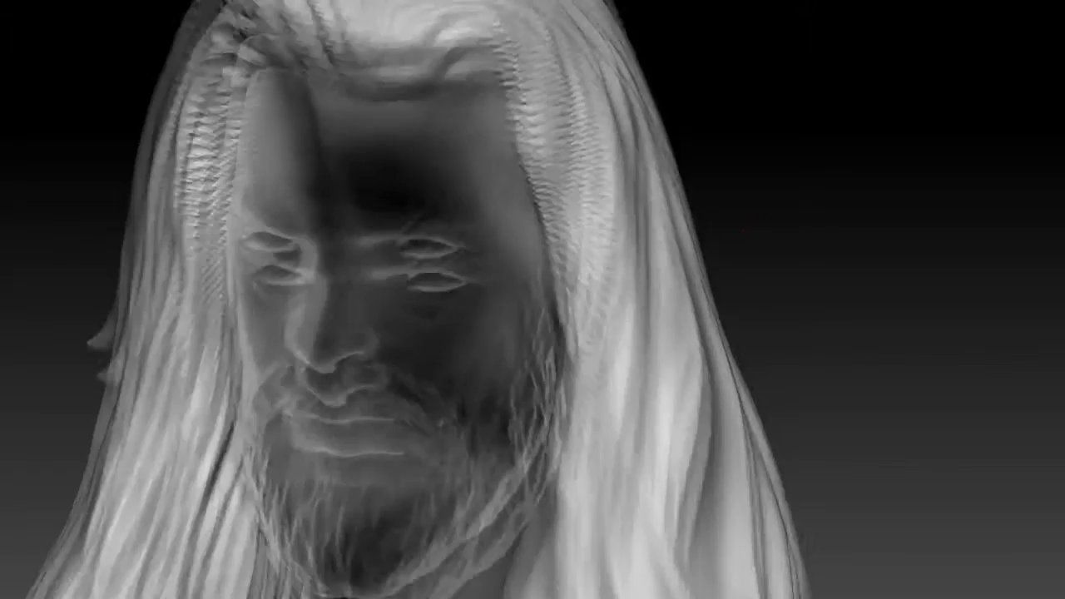
left_click_drag(581, 243, 566, 124)
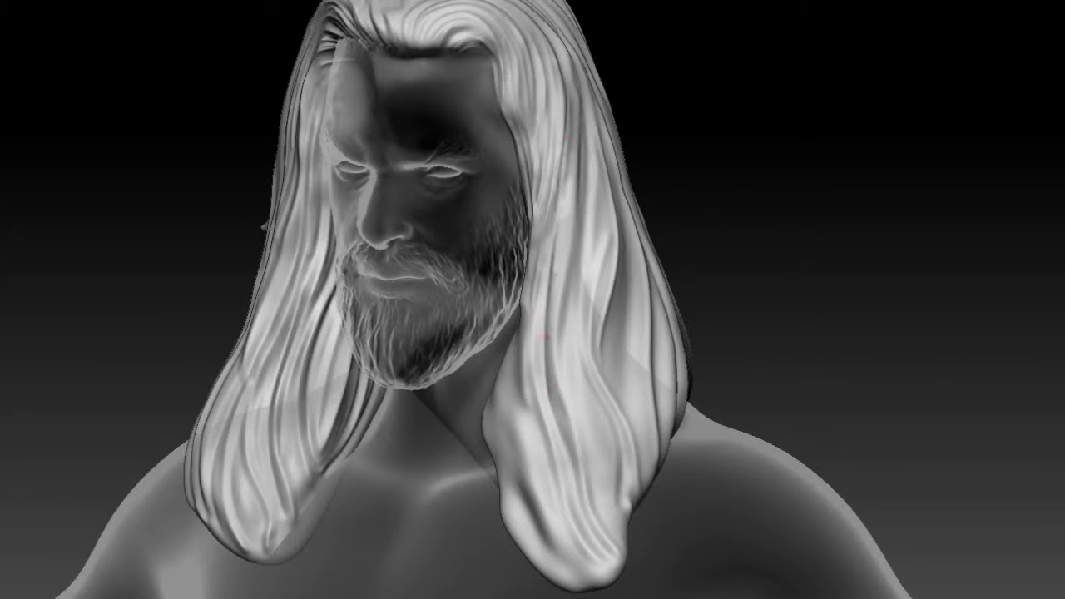
mouse_move(598, 246)
left_mouse_down()
mouse_move(545, 402)
mouse_move(501, 340)
mouse_move(537, 333)
left_mouse_up()
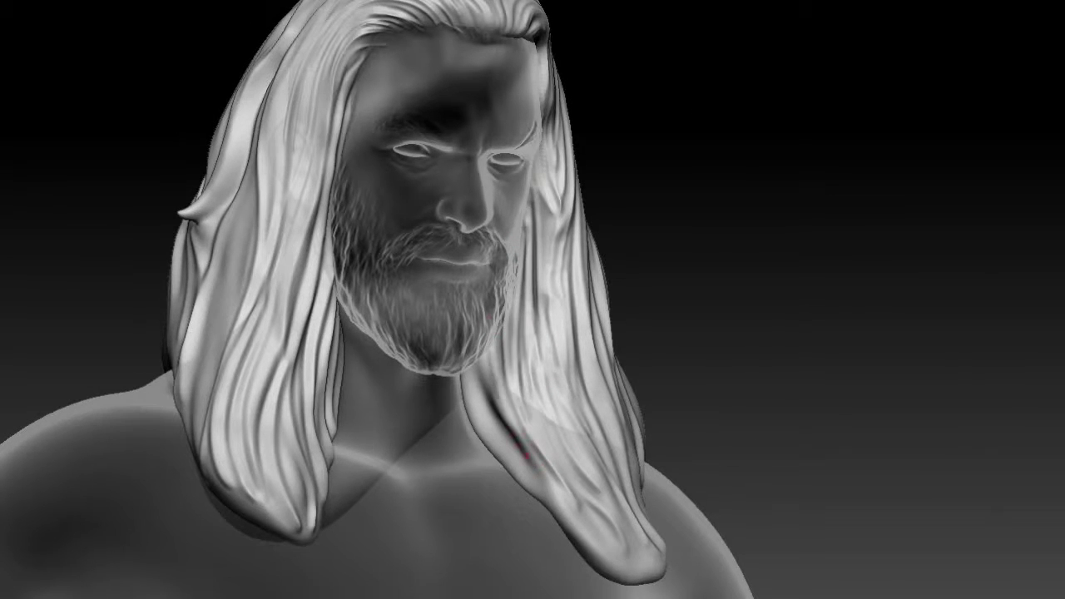
mouse_move(583, 533)
left_mouse_down()
mouse_move(633, 572)
mouse_move(729, 338)
left_mouse_up()
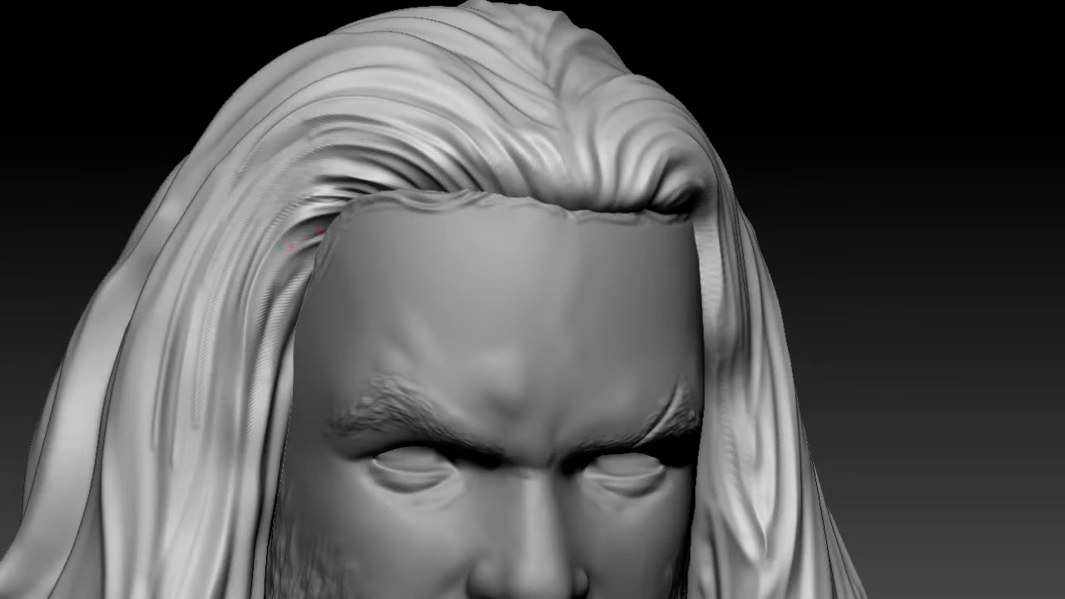
Reshape the hairline in one sweep across the forehead, then smooth its right end in two passes
mouse_move(325, 194)
left_mouse_down()
mouse_move(483, 179)
mouse_move(537, 200)
mouse_move(553, 187)
mouse_move(607, 188)
mouse_move(741, 215)
left_mouse_up()
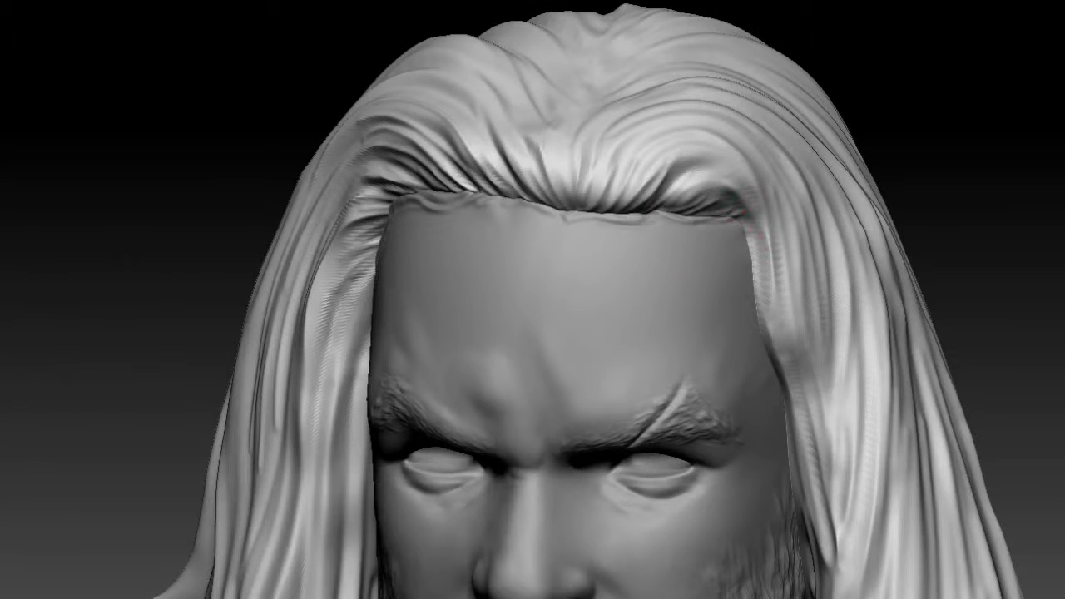
mouse_move(754, 291)
left_mouse_down()
mouse_move(745, 221)
mouse_move(703, 208)
mouse_move(678, 179)
left_mouse_up()
left_click_drag(758, 220, 762, 279)
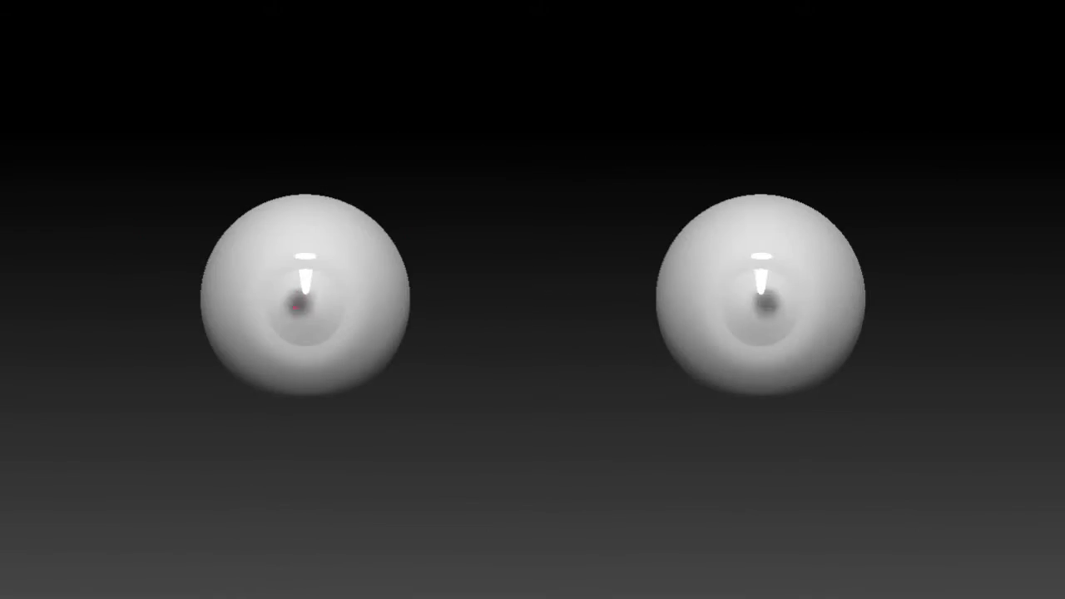
Paint bright yellow irises with enlarged black pupils on both eyes, undoing a stray darkened iris edge
mouse_move(306, 289)
left_mouse_down()
mouse_move(287, 325)
mouse_move(324, 292)
mouse_move(274, 308)
mouse_move(321, 322)
mouse_move(332, 280)
mouse_move(286, 308)
left_mouse_up()
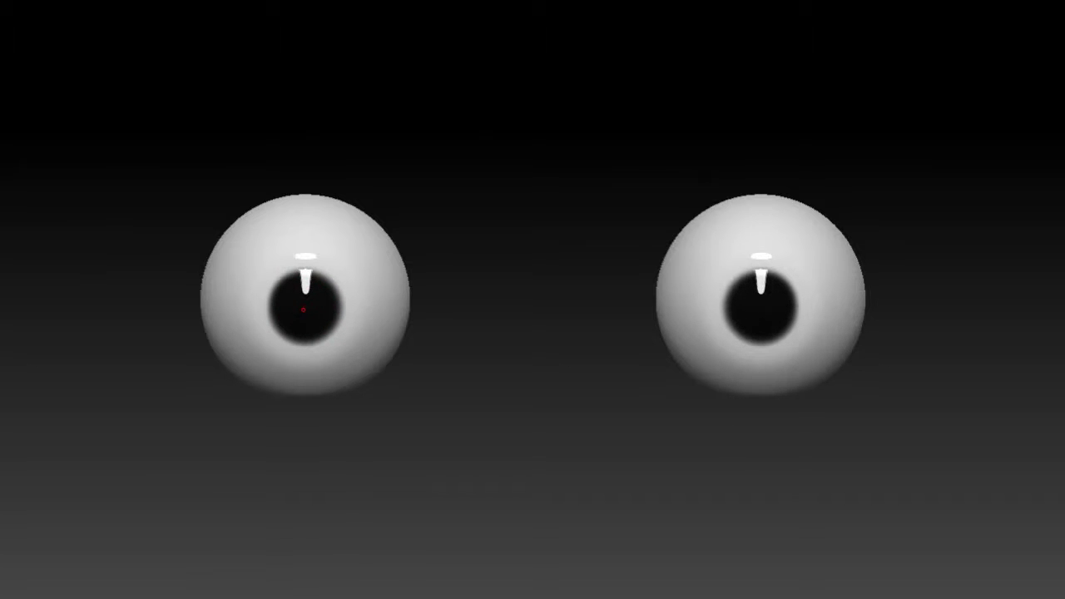
mouse_move(307, 309)
left_mouse_down()
mouse_move(304, 288)
mouse_move(313, 313)
mouse_move(322, 304)
mouse_move(291, 290)
mouse_move(291, 312)
mouse_move(315, 314)
left_mouse_up()
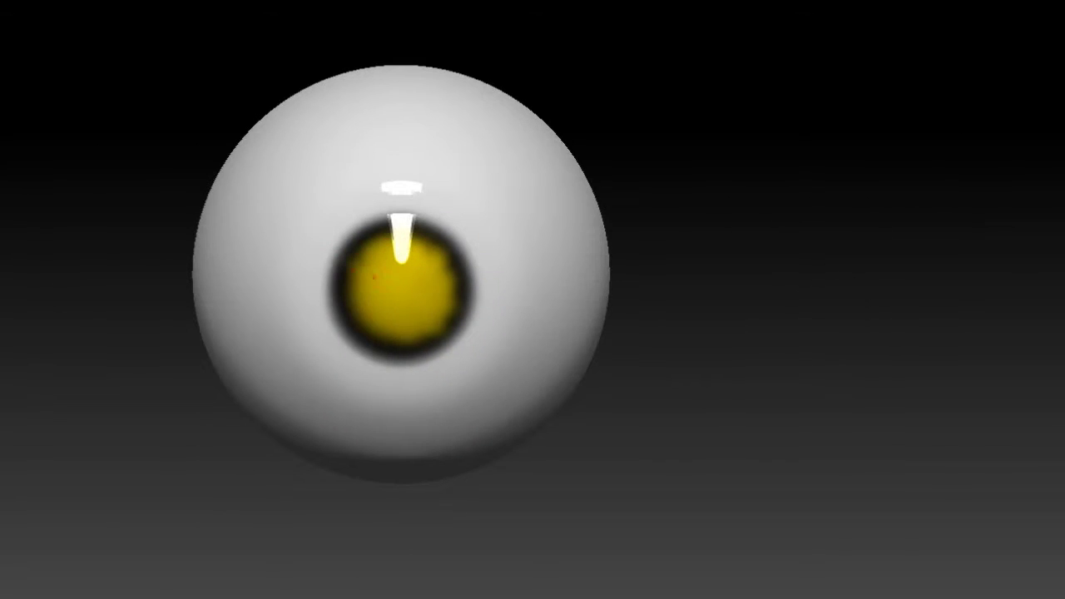
mouse_move(374, 277)
left_mouse_down()
mouse_move(358, 299)
mouse_move(374, 338)
mouse_move(360, 308)
mouse_move(383, 248)
mouse_move(403, 345)
mouse_move(433, 337)
left_mouse_up()
mouse_move(393, 286)
left_mouse_down()
mouse_move(422, 286)
mouse_move(379, 287)
mouse_move(388, 279)
mouse_move(376, 300)
mouse_move(386, 300)
left_mouse_up()
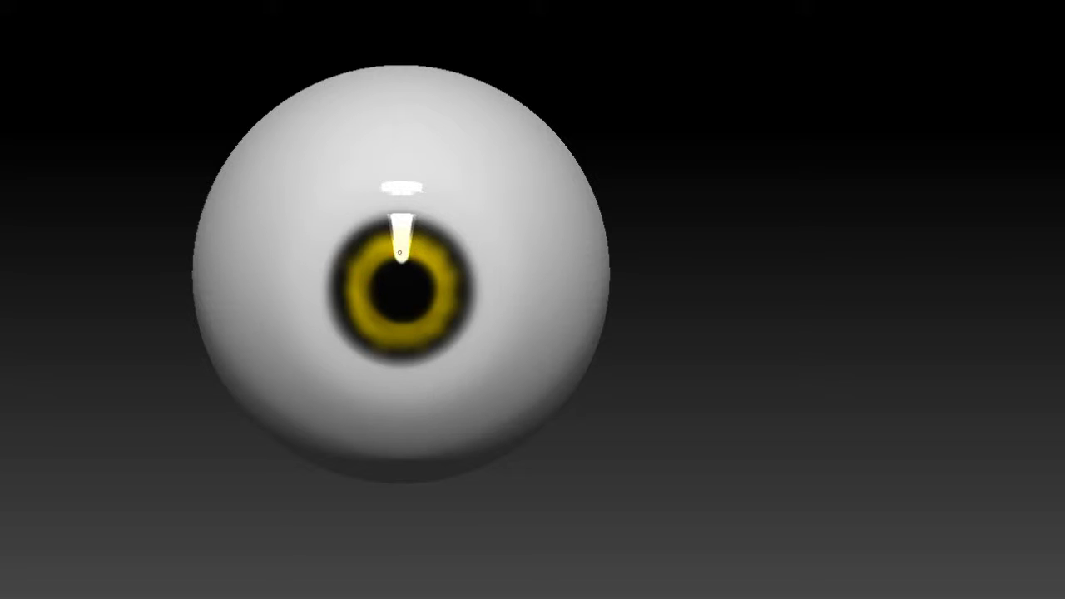
left_click_drag(424, 256, 438, 306)
key("ctrl+z")
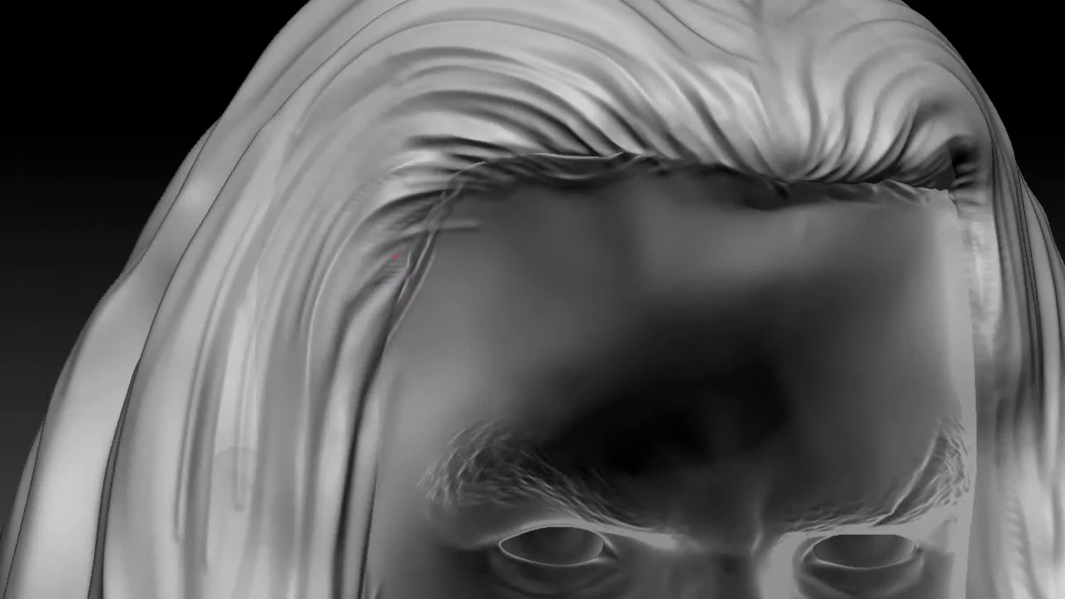
Add strand detail at the left hairline and cycle subdivision levels back to the highest
left_click_drag(394, 257, 378, 278)
mouse_move(416, 229)
left_mouse_down()
mouse_move(354, 346)
mouse_move(366, 325)
left_mouse_up()
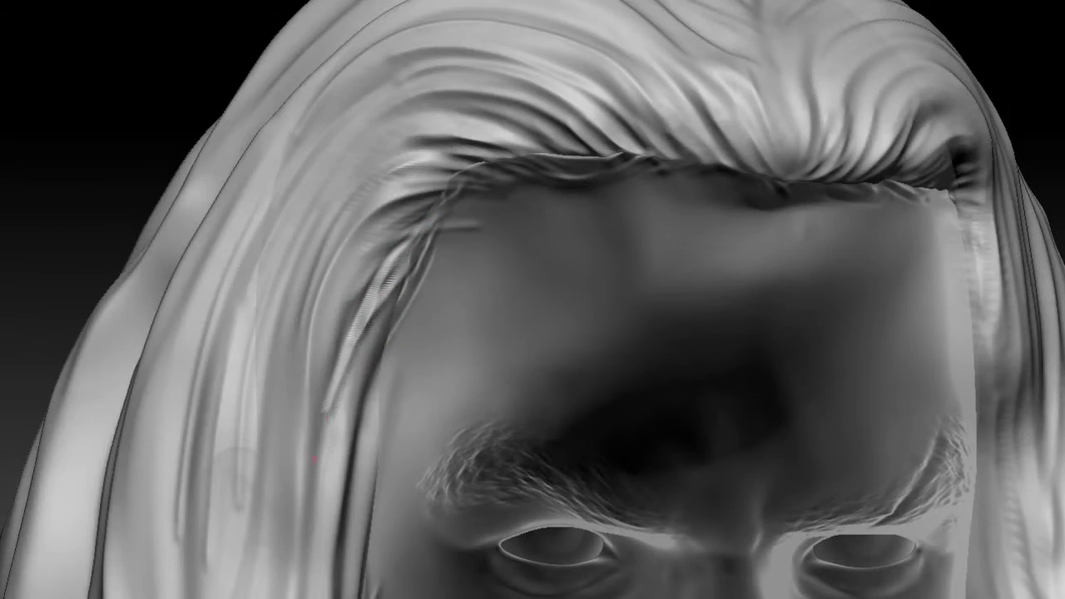
key("shift+d")
key("d")
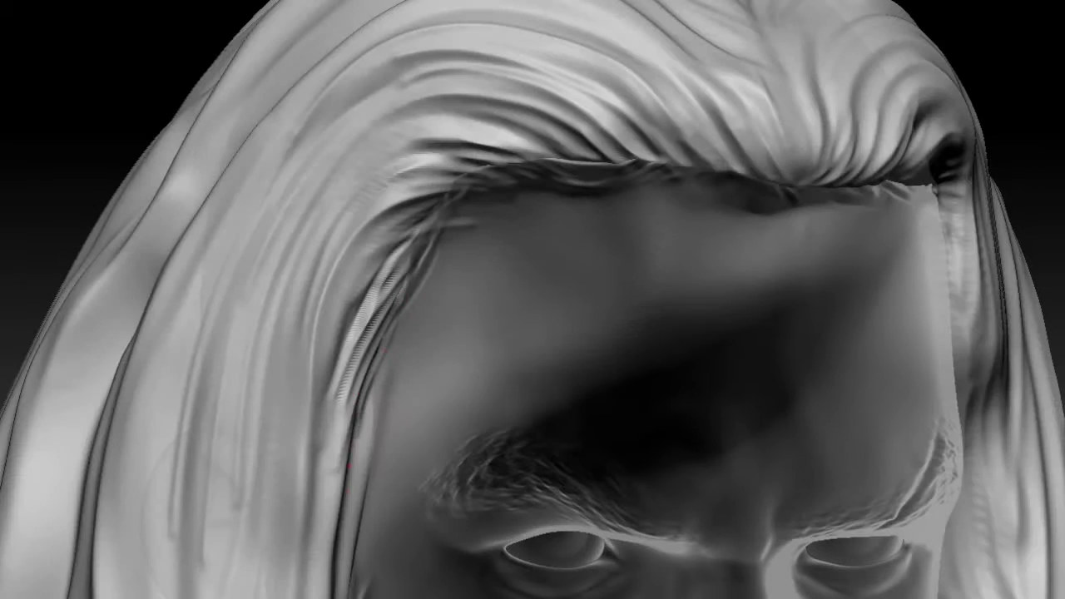
key("d")
Carve hair-strand grooves down the left hairline and along the upper hairline
left_click_drag(391, 345, 405, 295)
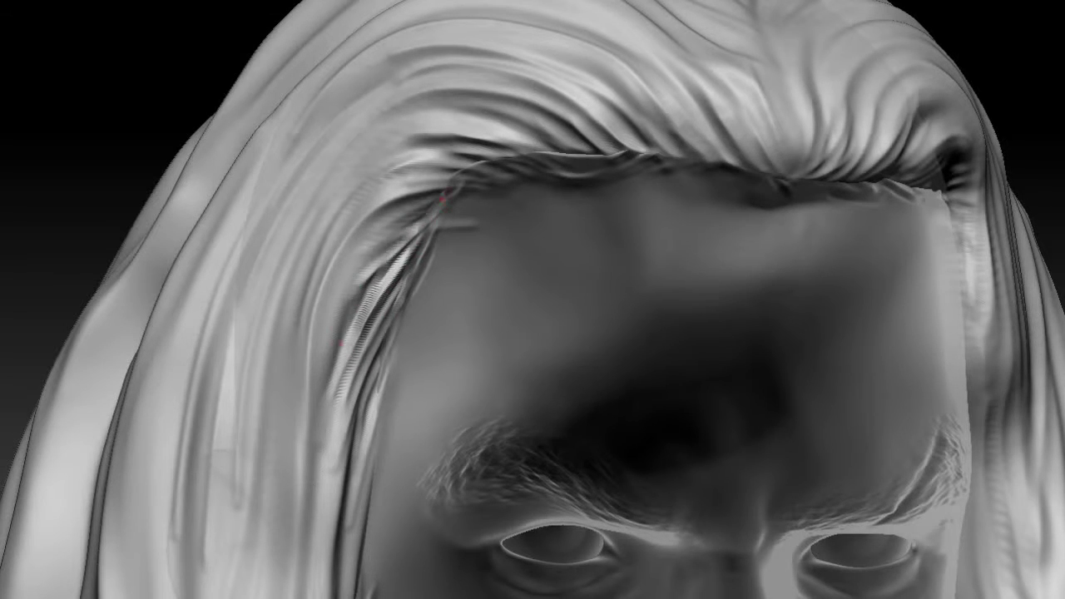
mouse_move(441, 199)
left_mouse_down()
mouse_move(337, 308)
mouse_move(325, 432)
left_mouse_up()
left_click_drag(403, 208, 320, 391)
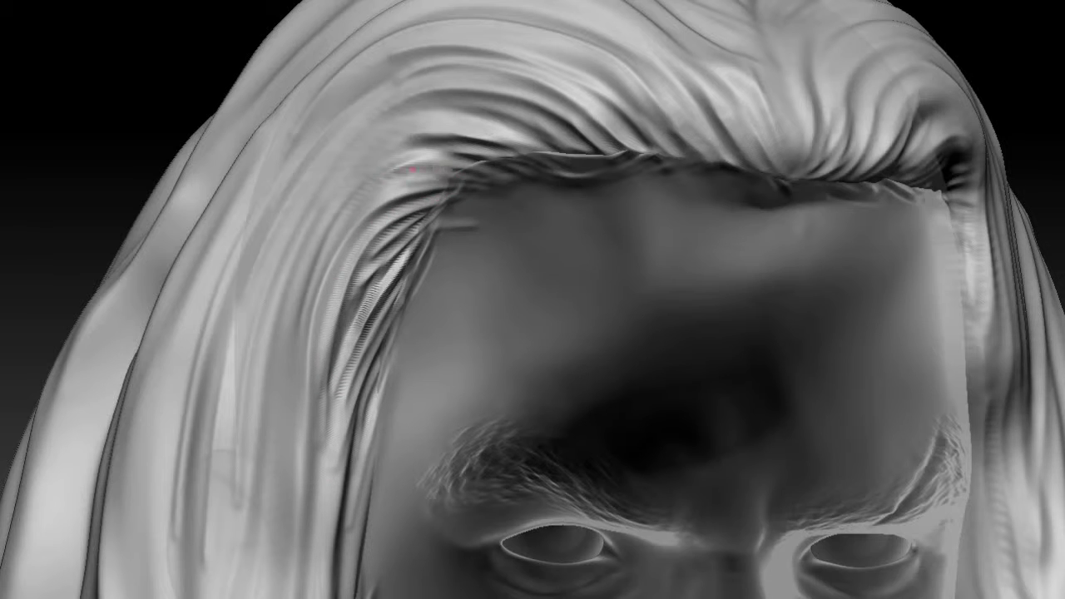
mouse_move(393, 169)
left_mouse_down()
mouse_move(637, 146)
mouse_move(731, 155)
left_mouse_up()
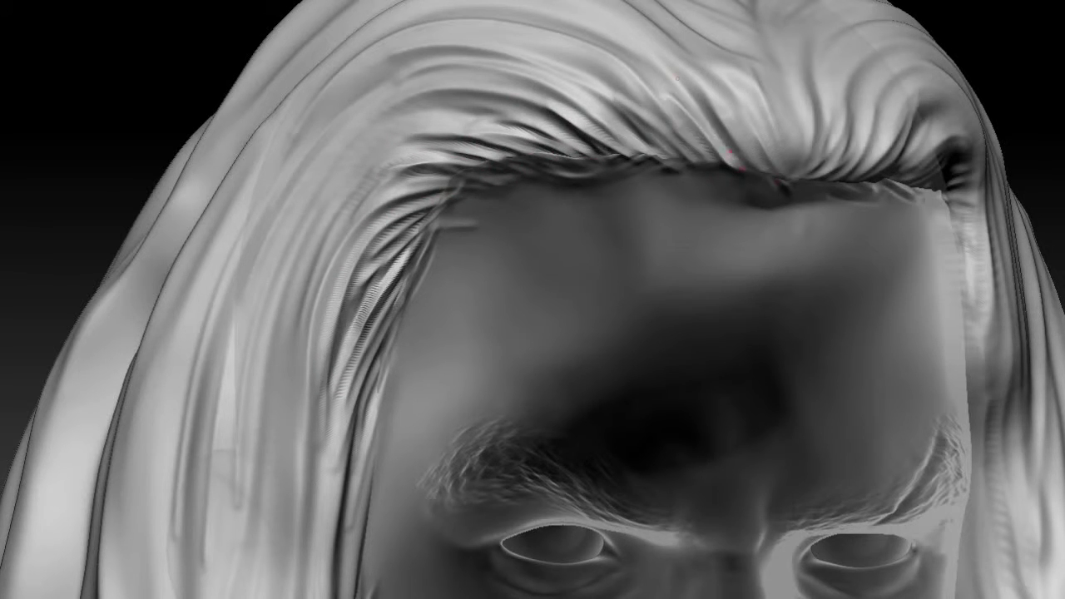
Touch up gaps along the hairline and carve a strand groove at the temple edge
right_click_drag(731, 155, 606, 193)
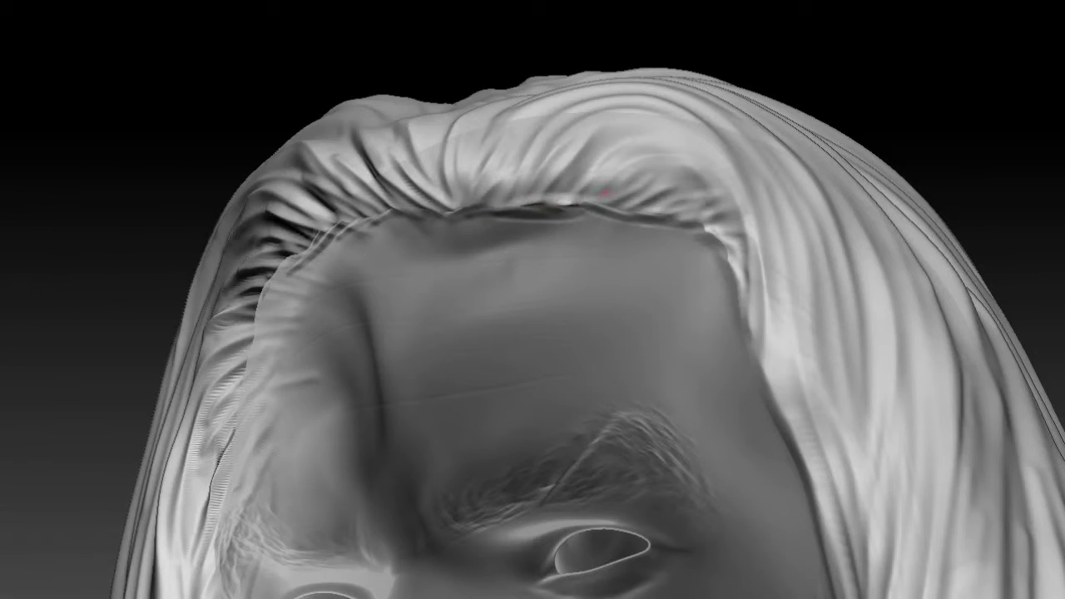
left_click_drag(606, 193, 691, 225)
left_click_drag(566, 158, 716, 166)
right_click_drag(716, 166, 614, 262)
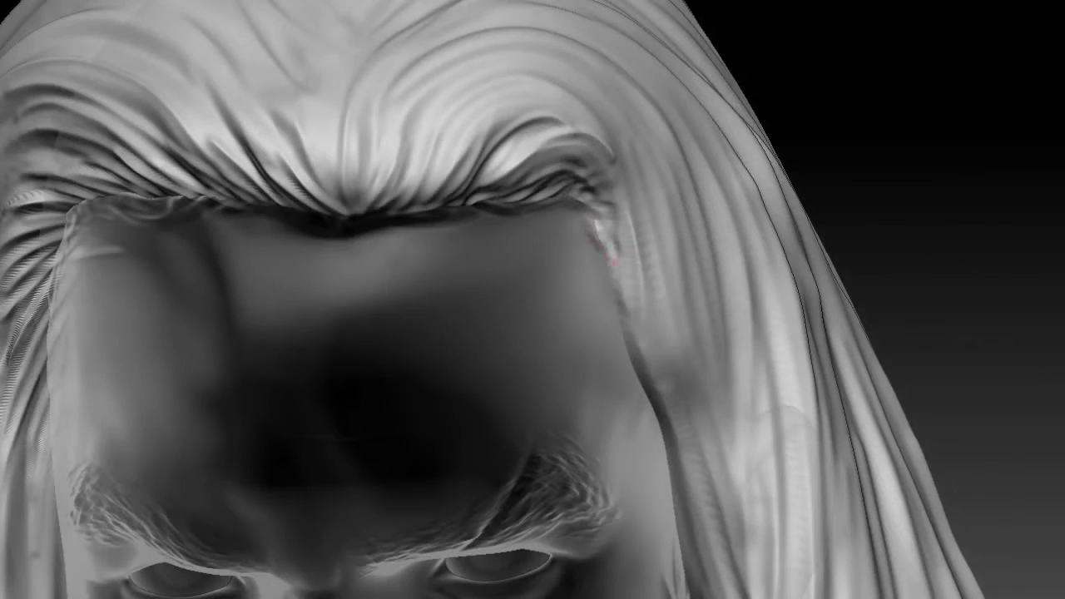
mouse_move(613, 263)
left_mouse_down()
mouse_move(653, 358)
mouse_move(622, 230)
left_mouse_up()
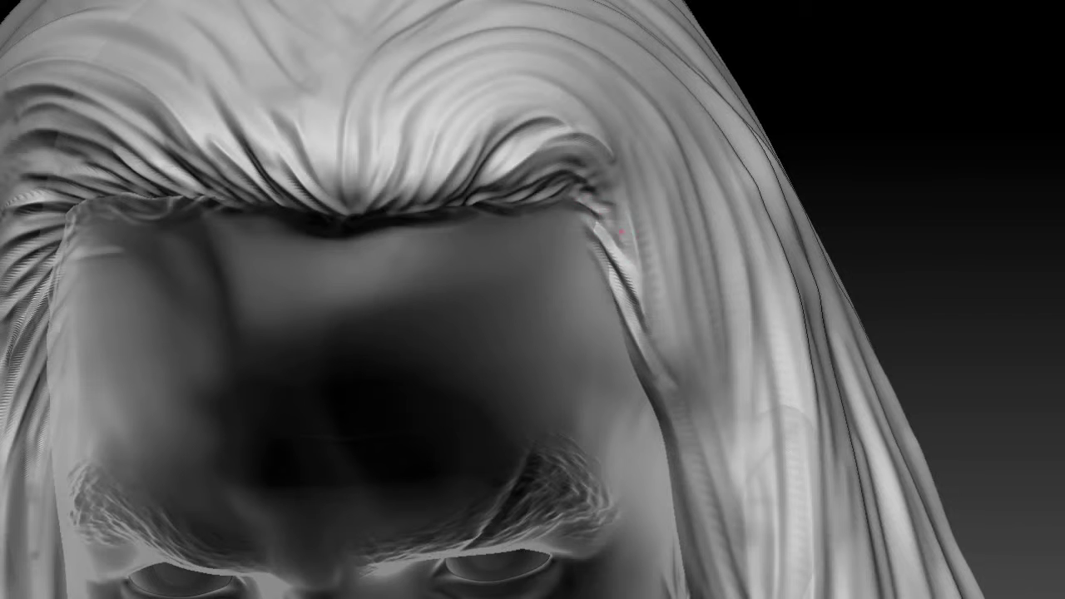
right_click_drag(603, 212, 533, 149)
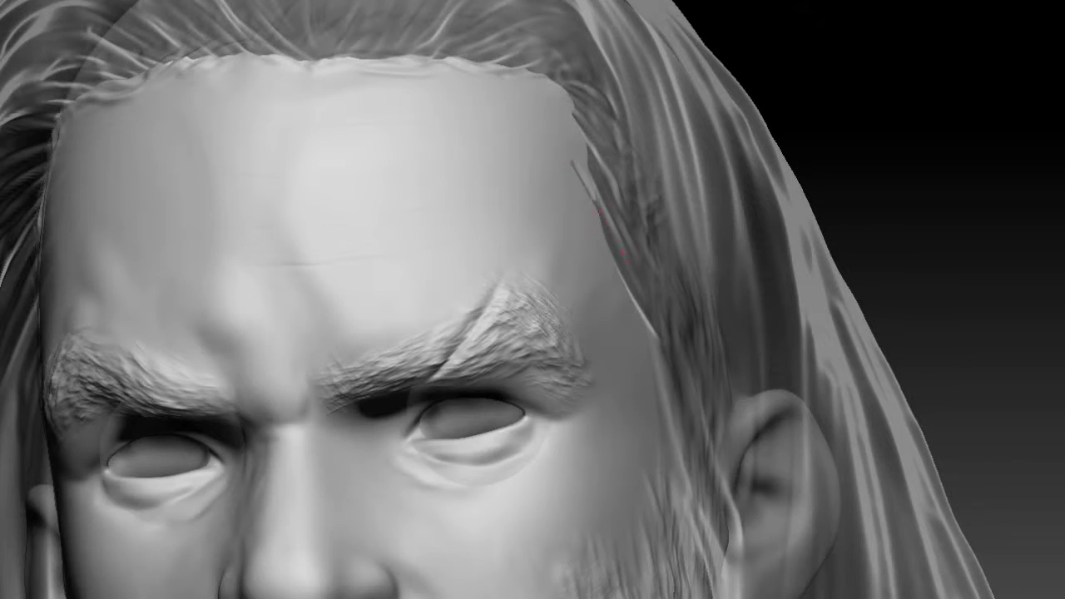
right_click_drag(578, 133, 573, 87)
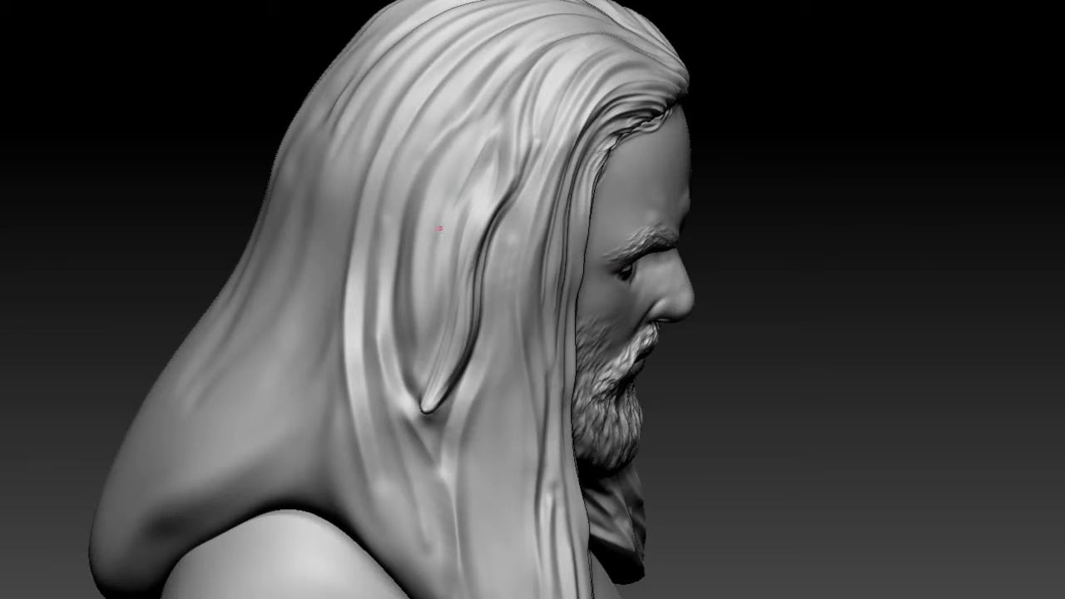
Carve deep Dam Standard creases down the long hair strands beside the face
left_click_drag(464, 159, 421, 311)
left_click_drag(412, 259, 416, 385)
left_click_drag(406, 237, 416, 388)
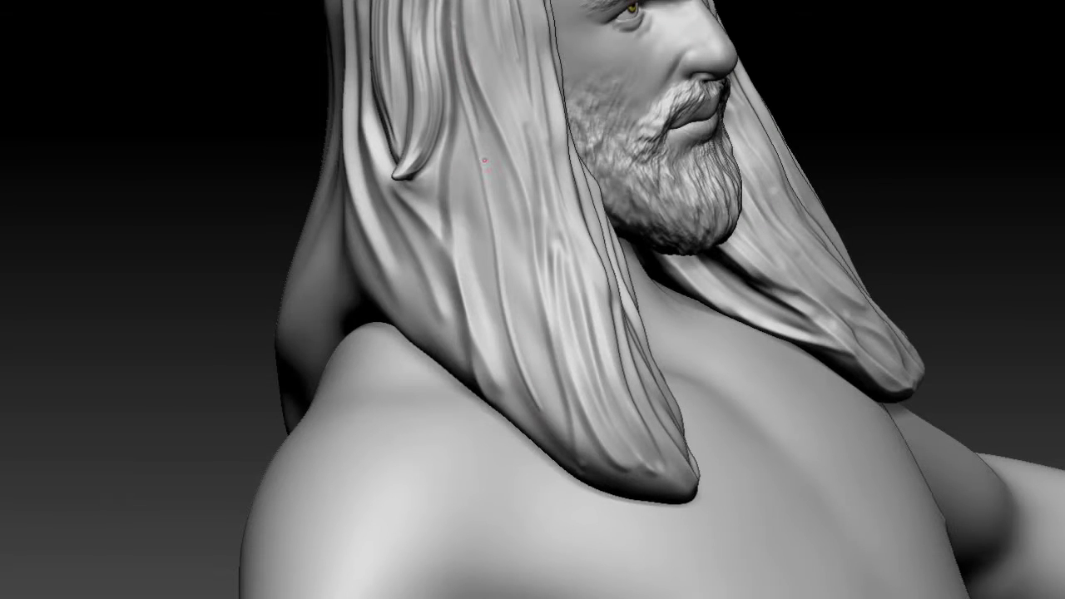
left_click_drag(484, 162, 537, 375)
left_click_drag(467, 83, 524, 321)
left_click_drag(498, 141, 543, 350)
left_click_drag(463, 166, 508, 371)
right_click_drag(442, 190, 434, 147)
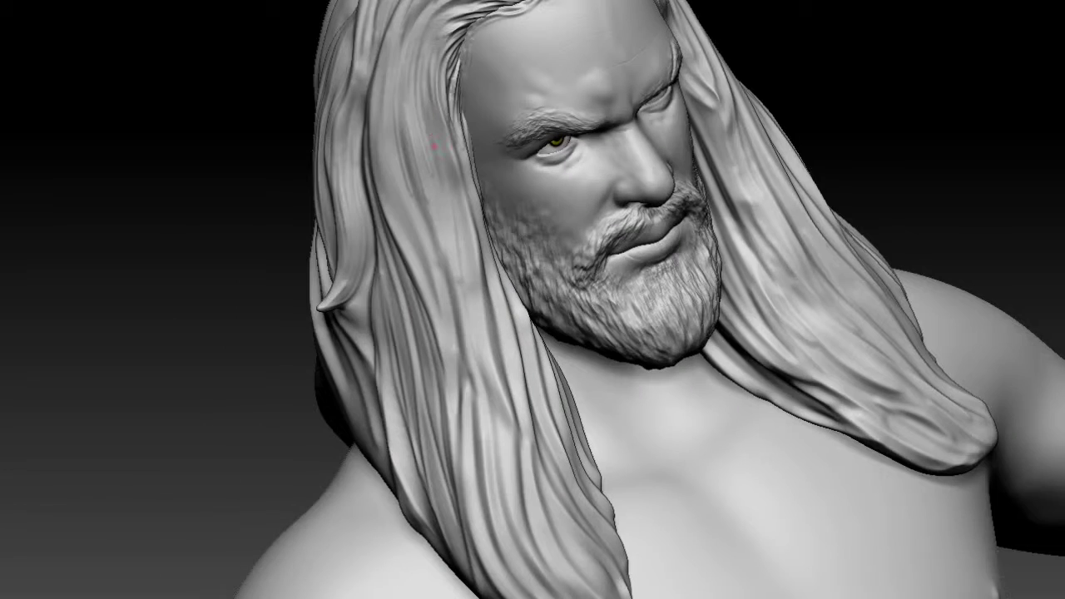
left_click_drag(420, 204, 445, 291)
Review the head from several angles and drop it one subdivision level with Shift+D
right_click_drag(417, 200, 478, 112)
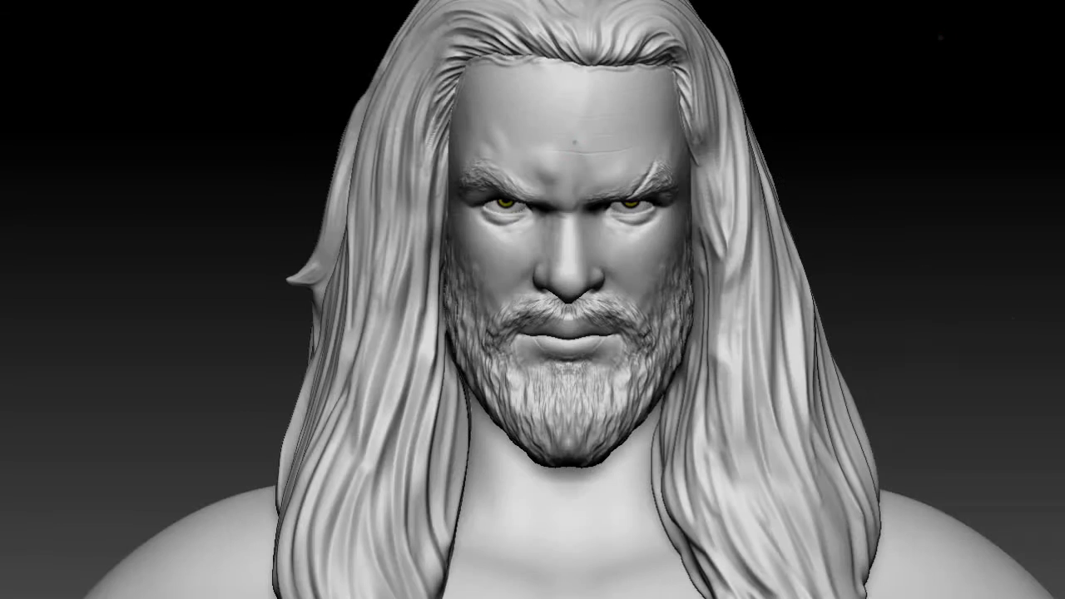
right_click_drag(522, 150, 459, 158, "alt")
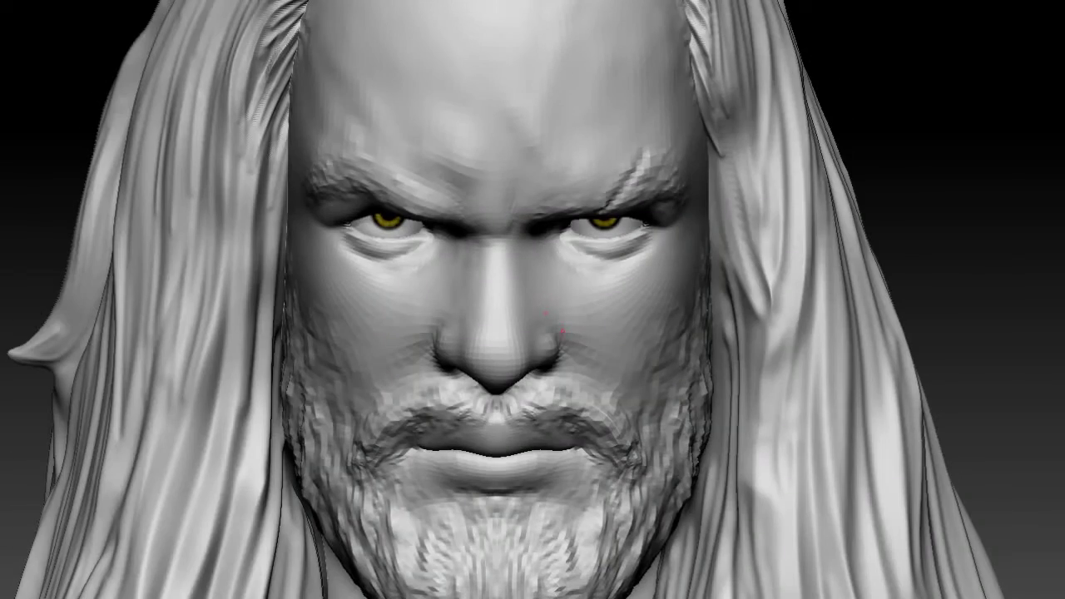
right_click_drag(632, 324, 538, 317)
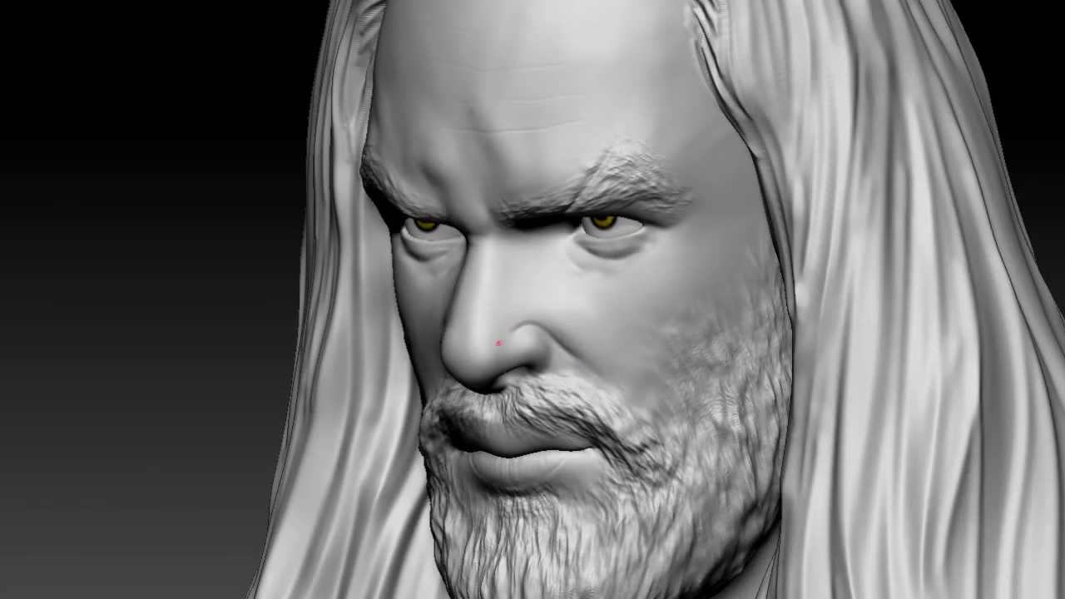
right_click_drag(501, 341, 443, 317)
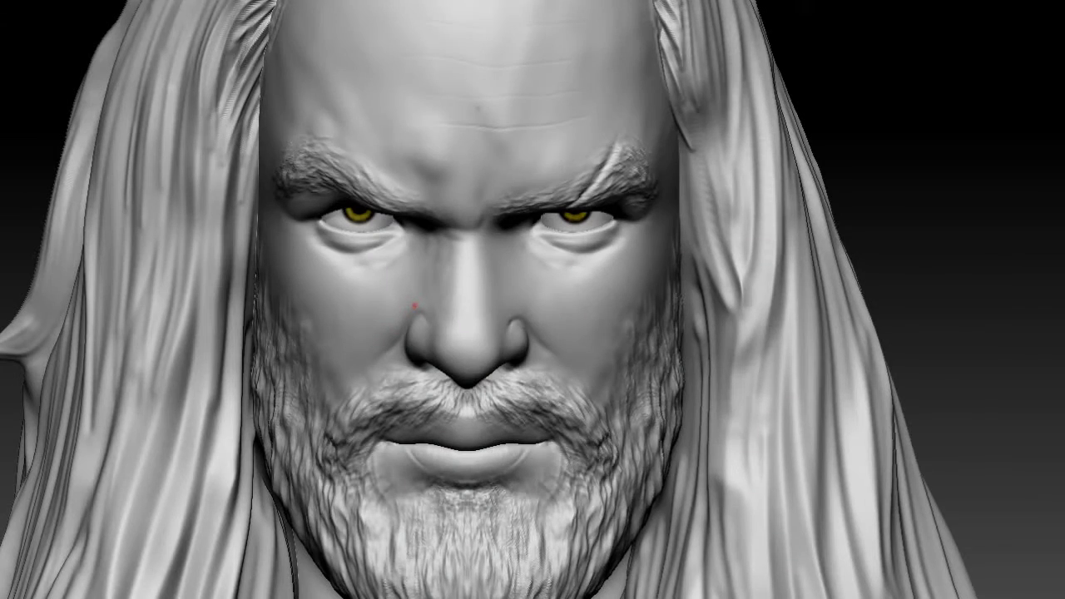
key("shift+d")
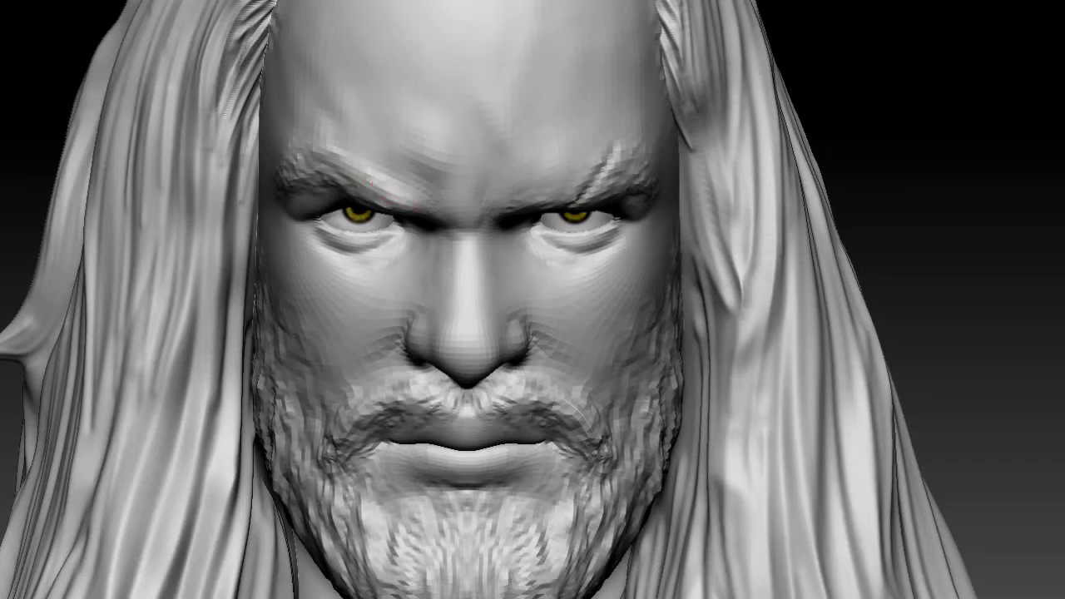
mouse_move(434, 197)
right_mouse_down()
mouse_move(699, 127)
mouse_move(632, 154)
right_mouse_up()
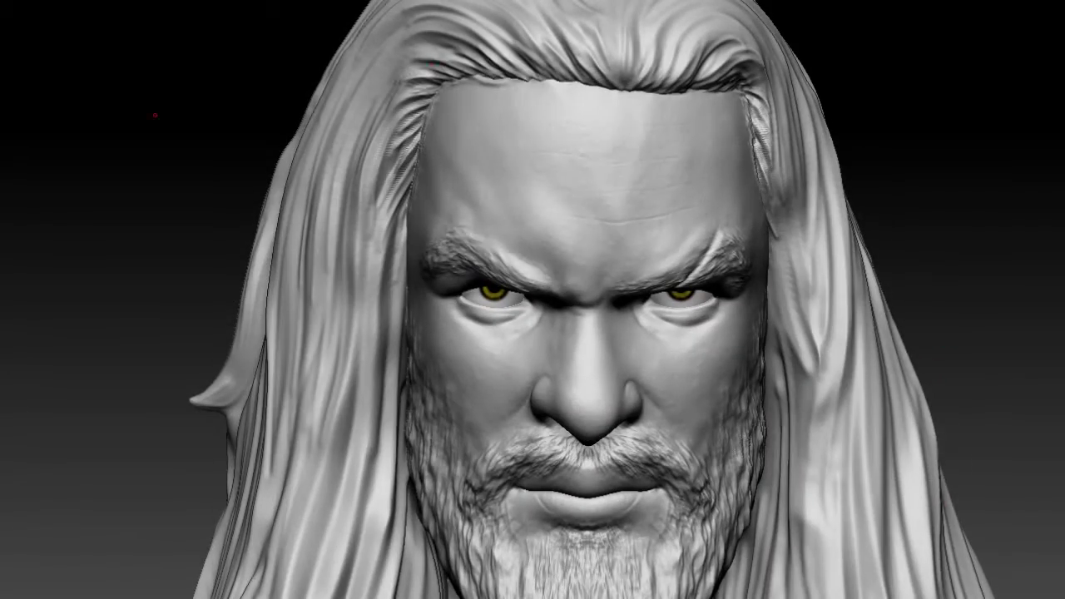
left_click(563, 172)
left_click_drag(565, 160, 583, 200)
key("ctrl+z")
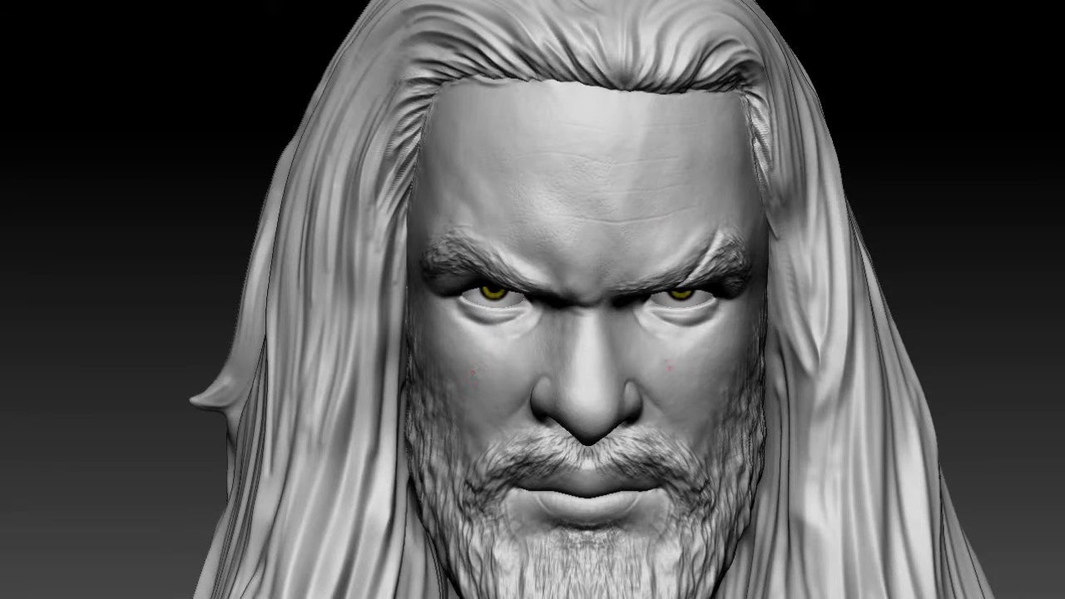